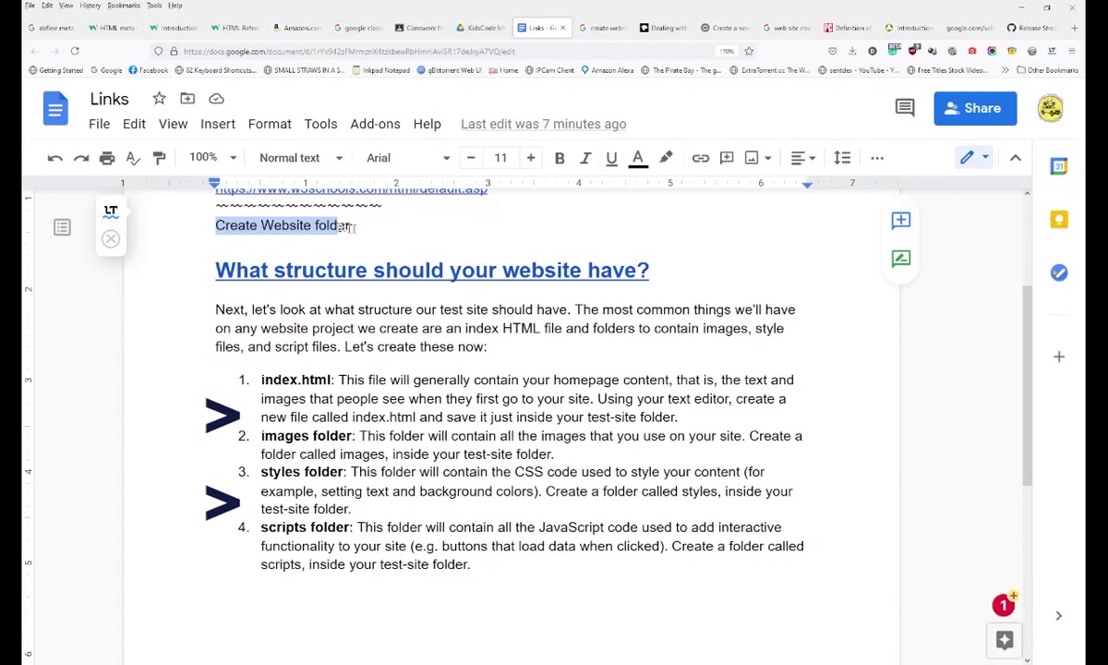
drag(351, 227, 356, 227)
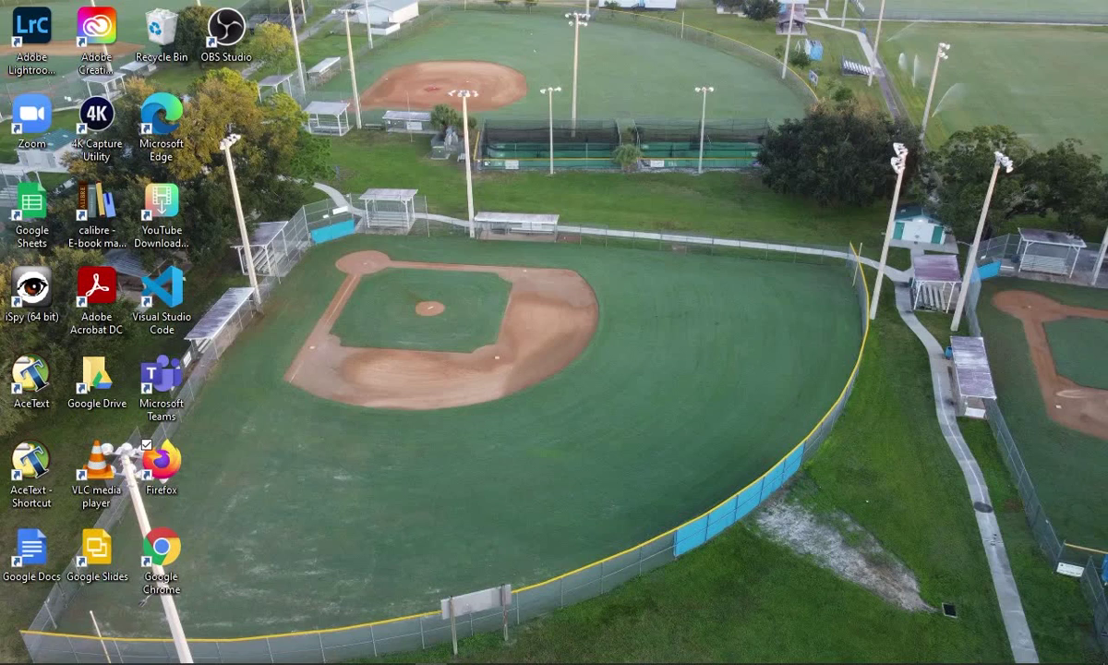
Search the computer for the Documents folder, open it and move its window to the middle of the desktop.
key(super)
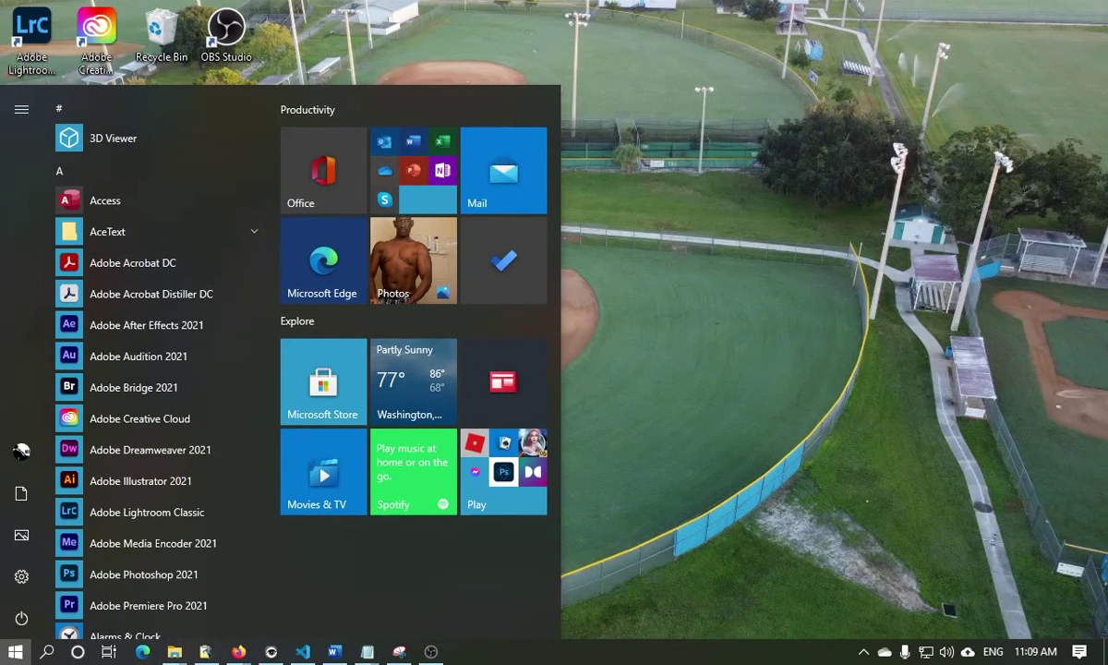
text(d)
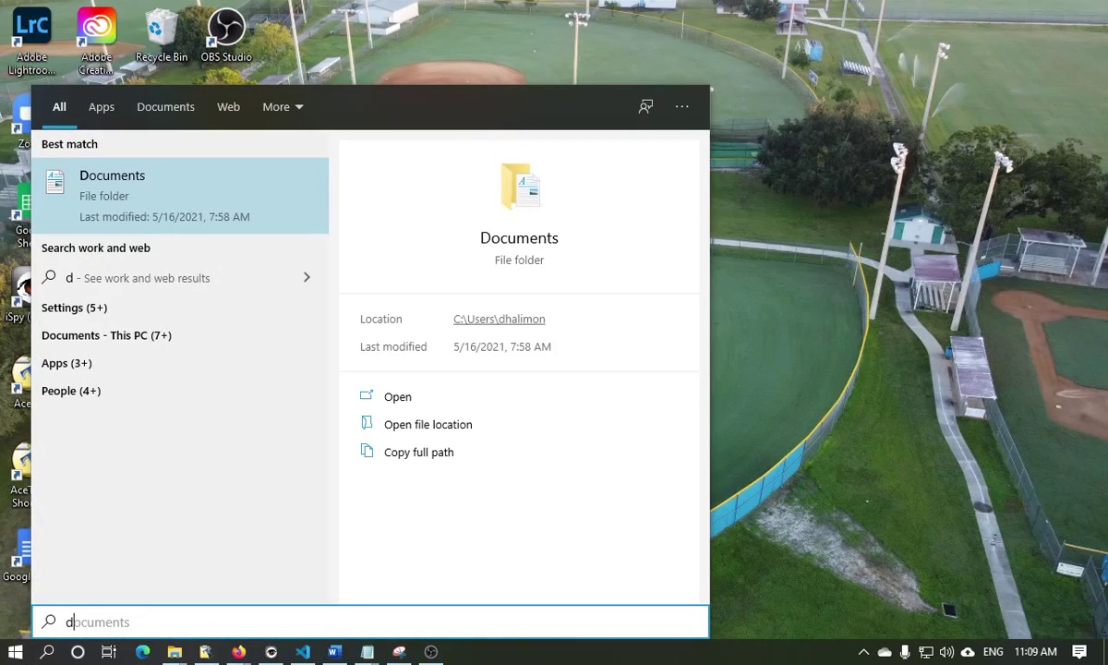
text(o)
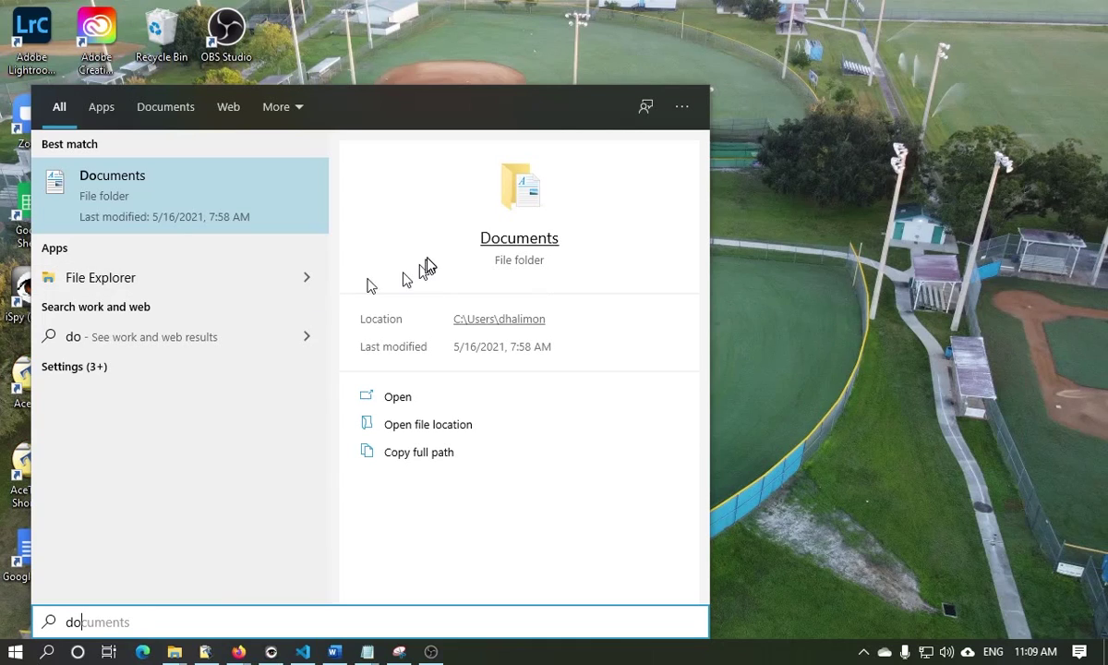
click(496, 243)
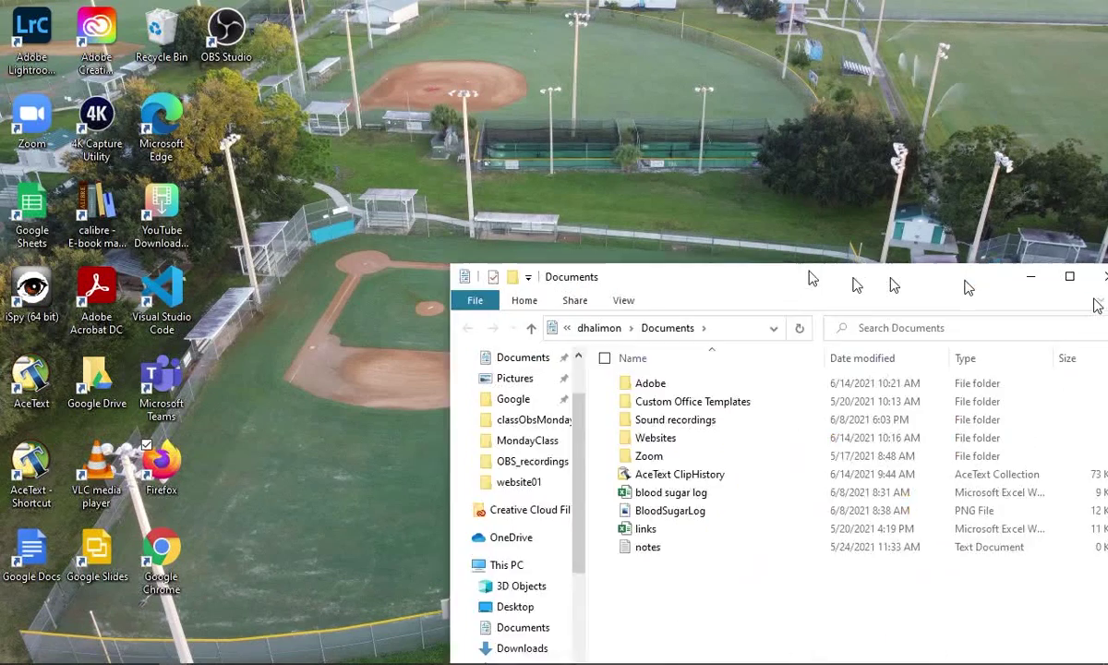
drag(856, 277, 623, 153)
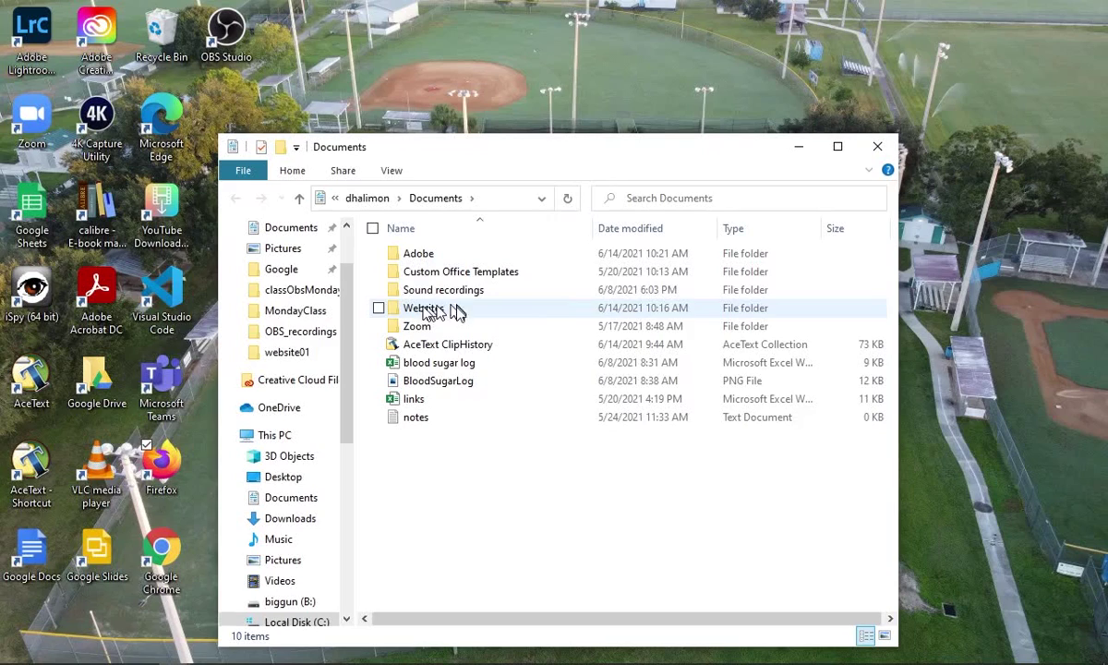
Create a new folder with the default name in Documents and close the window.
right_click(443, 513)
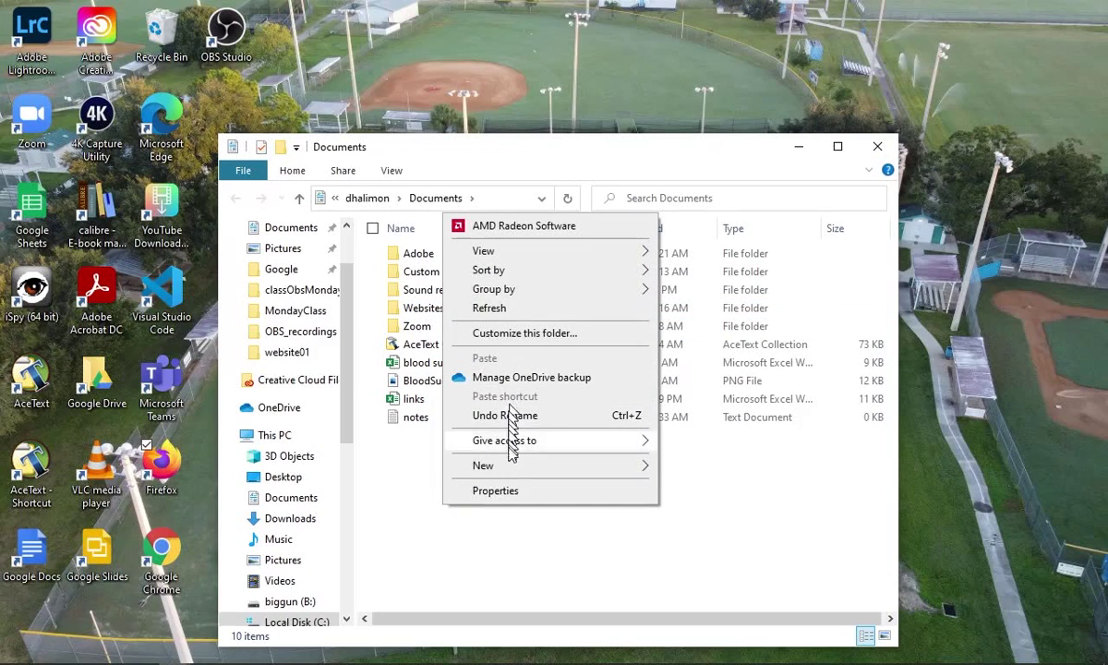
mouse_move(522, 464)
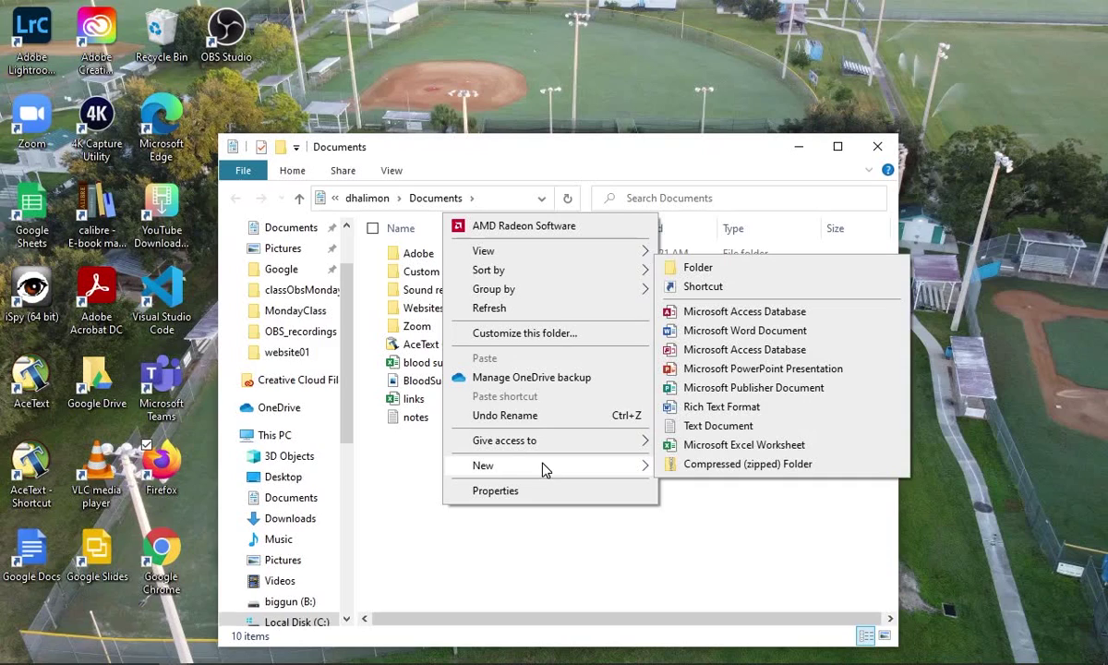
click(764, 269)
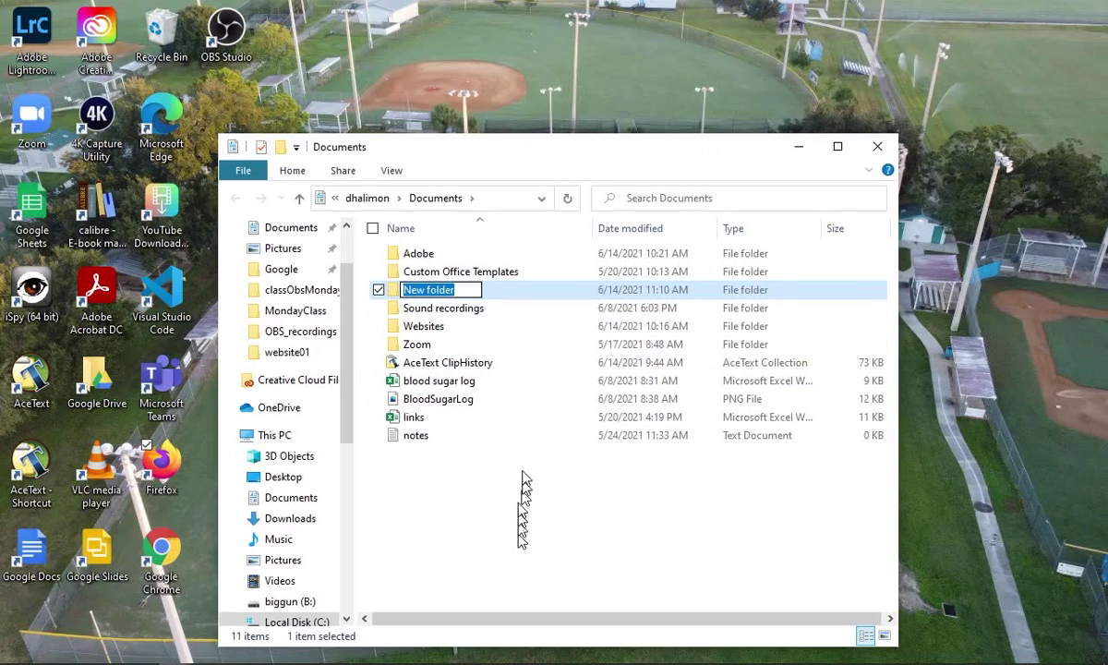
click(531, 511)
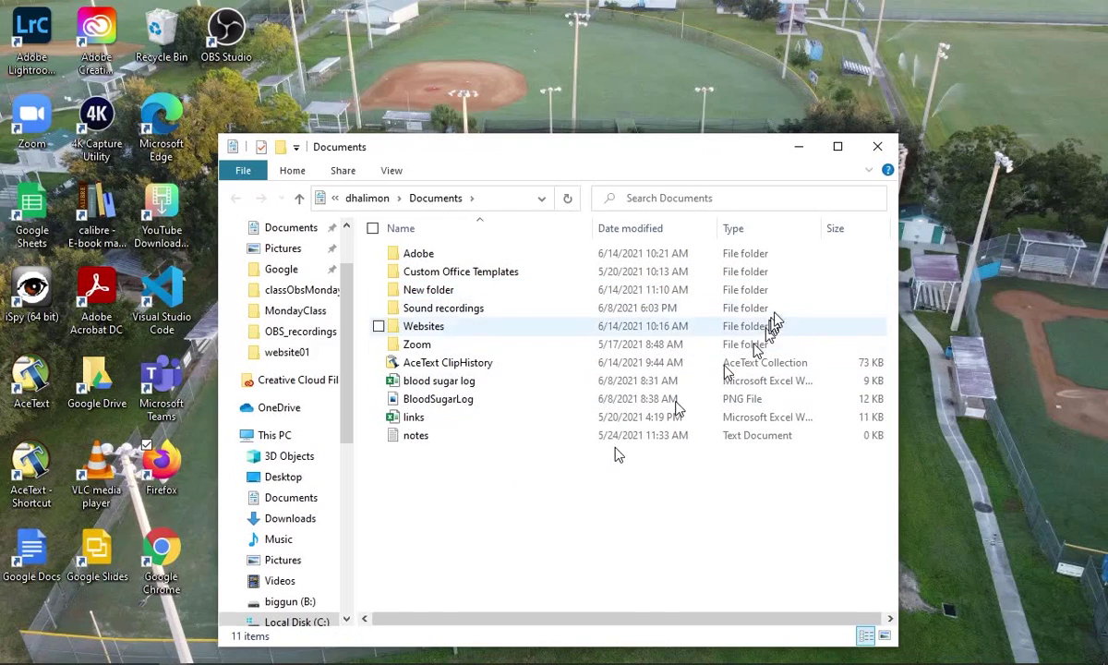
click(879, 148)
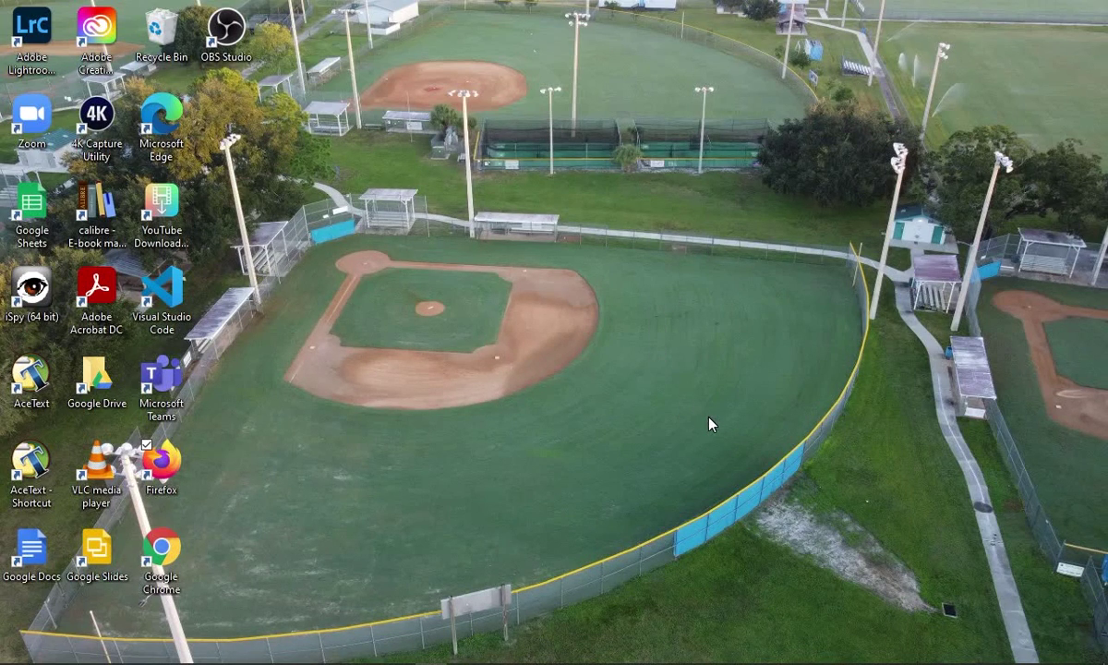
Open a new File Explorer window and go to the website01 folder in Documents > Websites.
key(super+e)
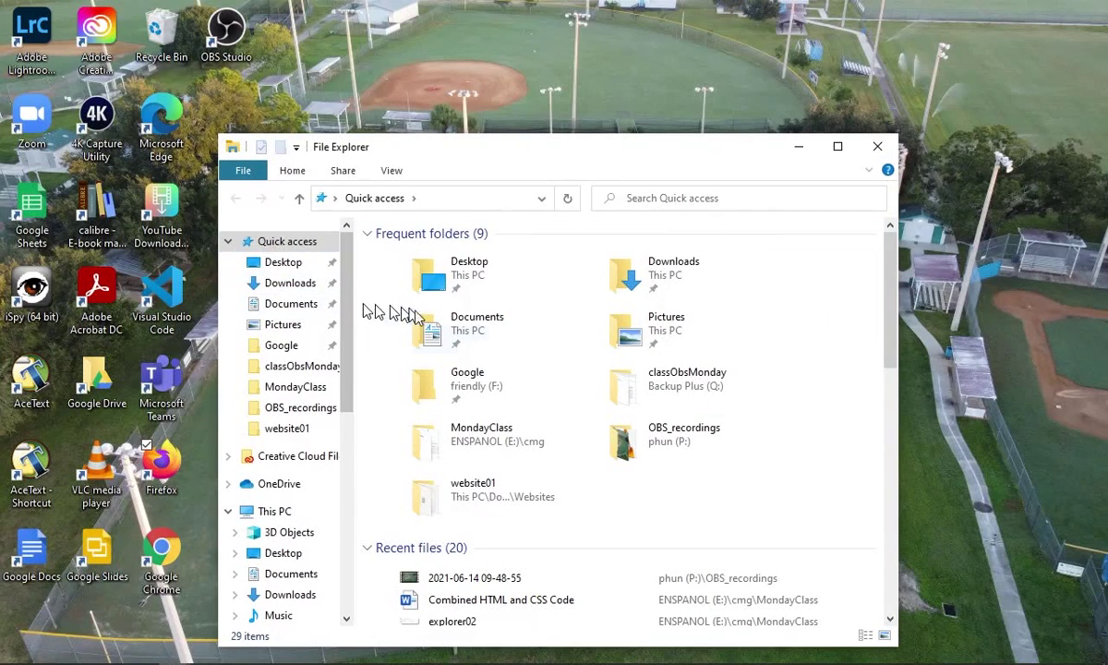
click(483, 327)
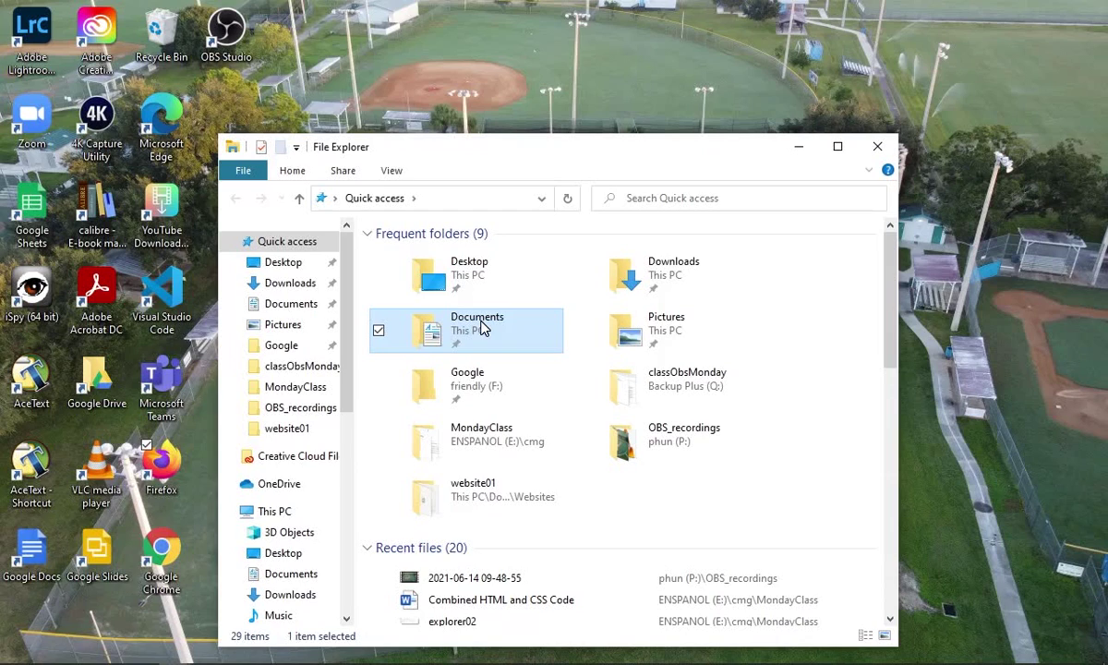
double_click(483, 328)
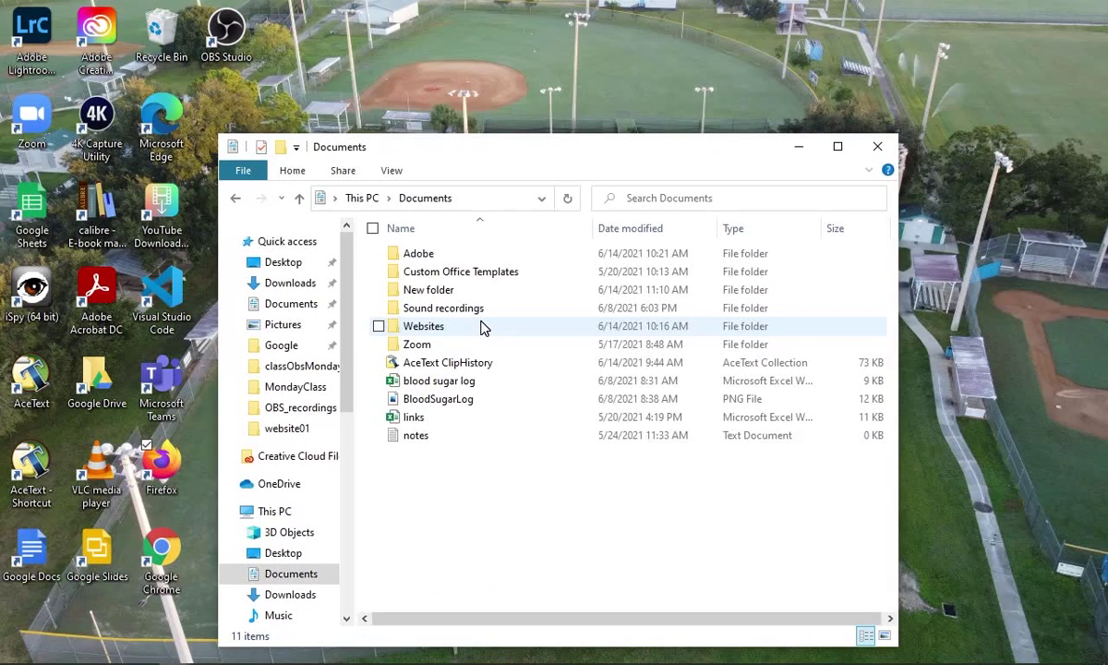
double_click(429, 326)
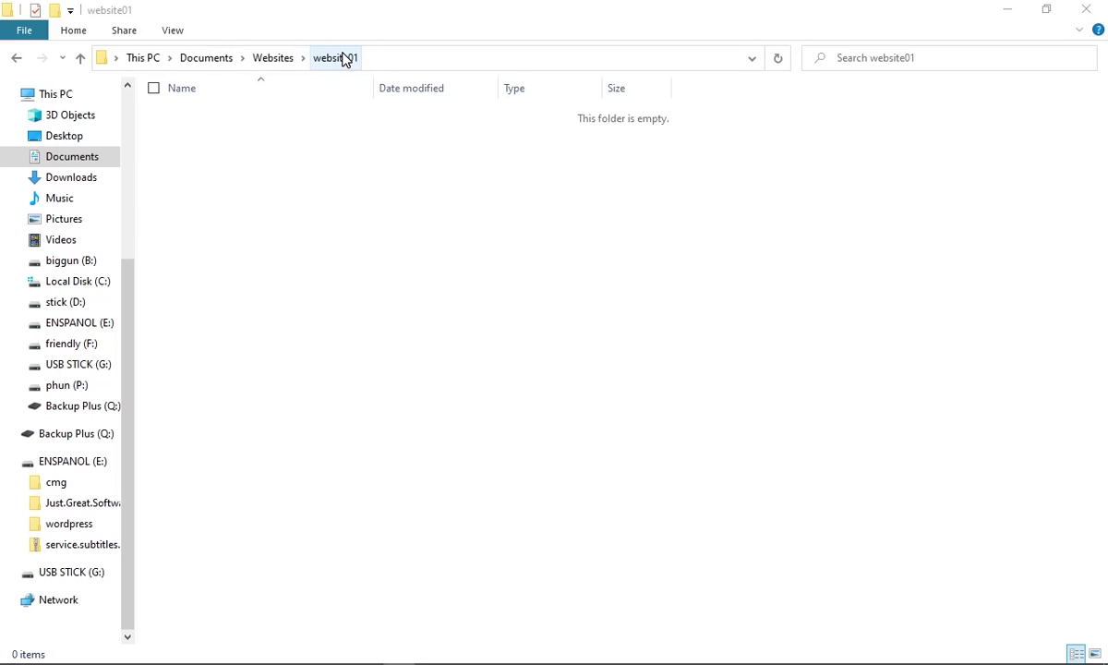
Create a folder named img inside website01.
click(274, 185)
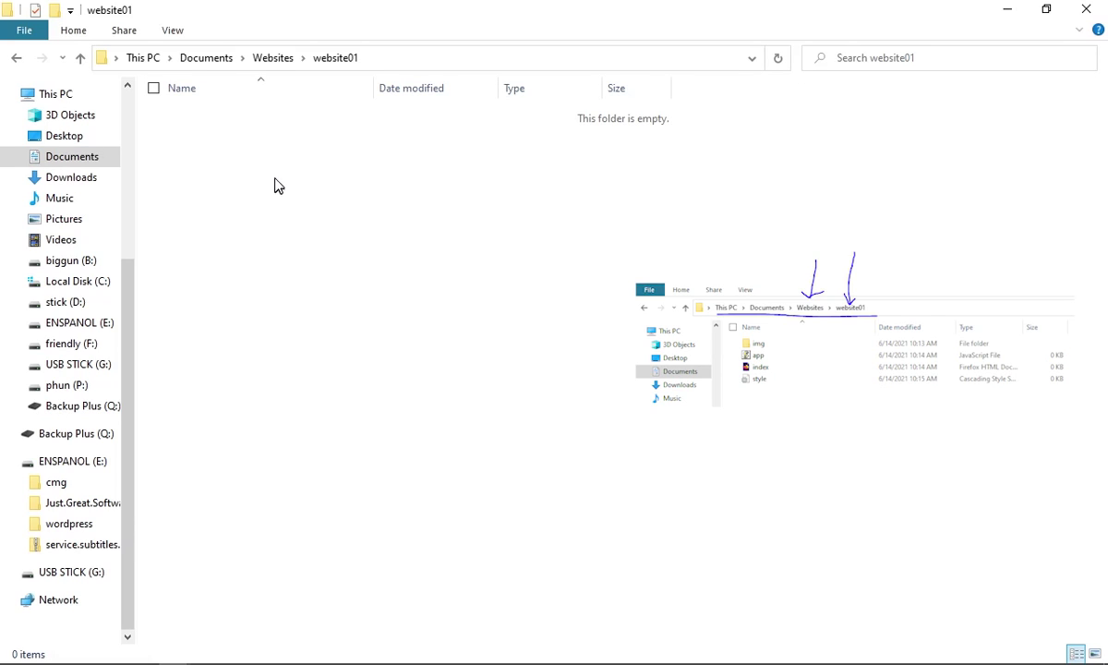
right_click(276, 176)
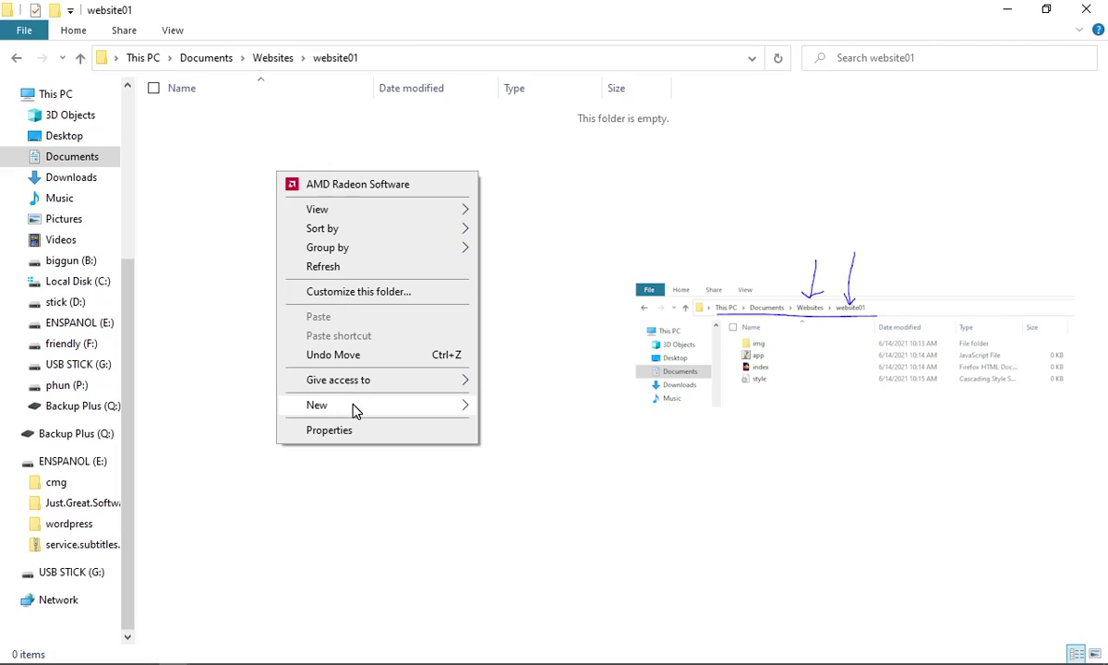
click(217, 212)
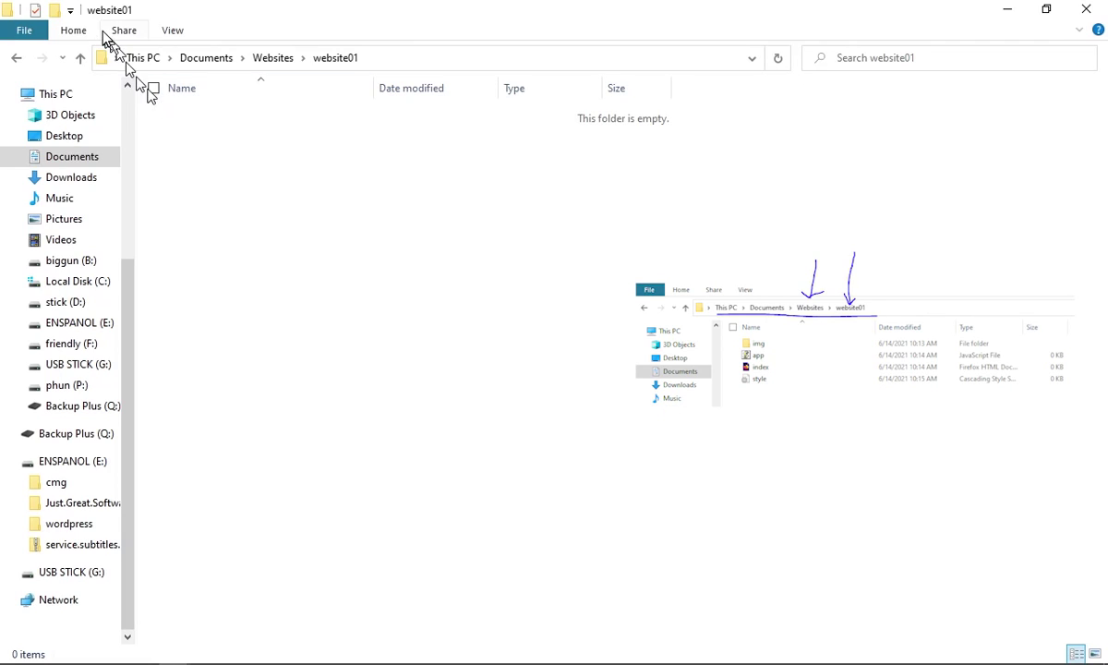
click(74, 30)
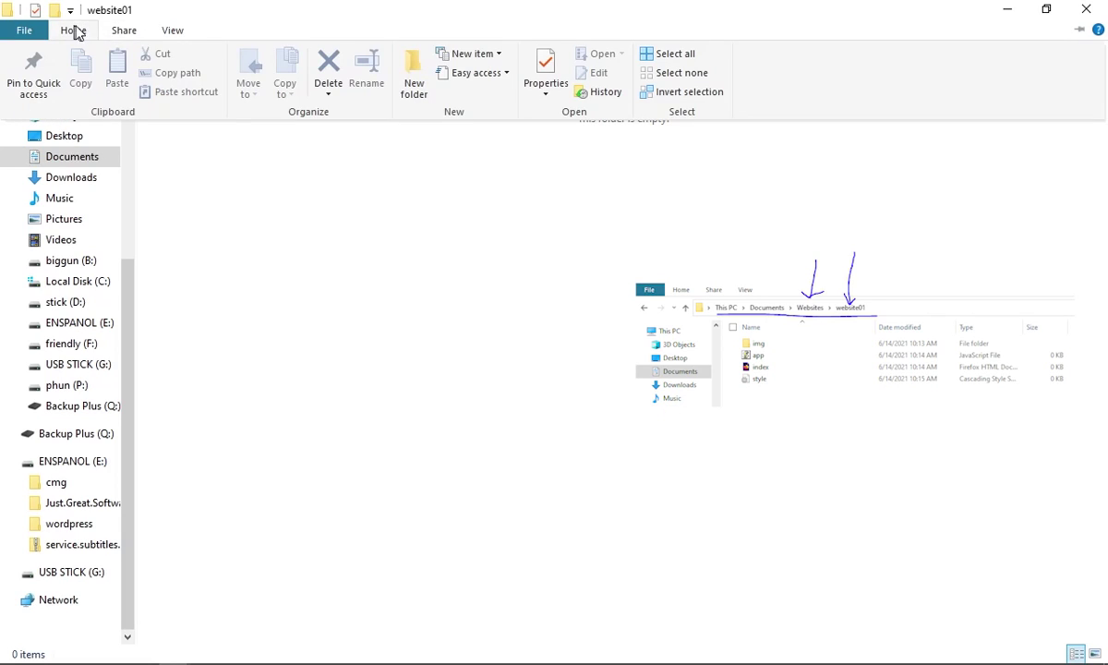
click(401, 69)
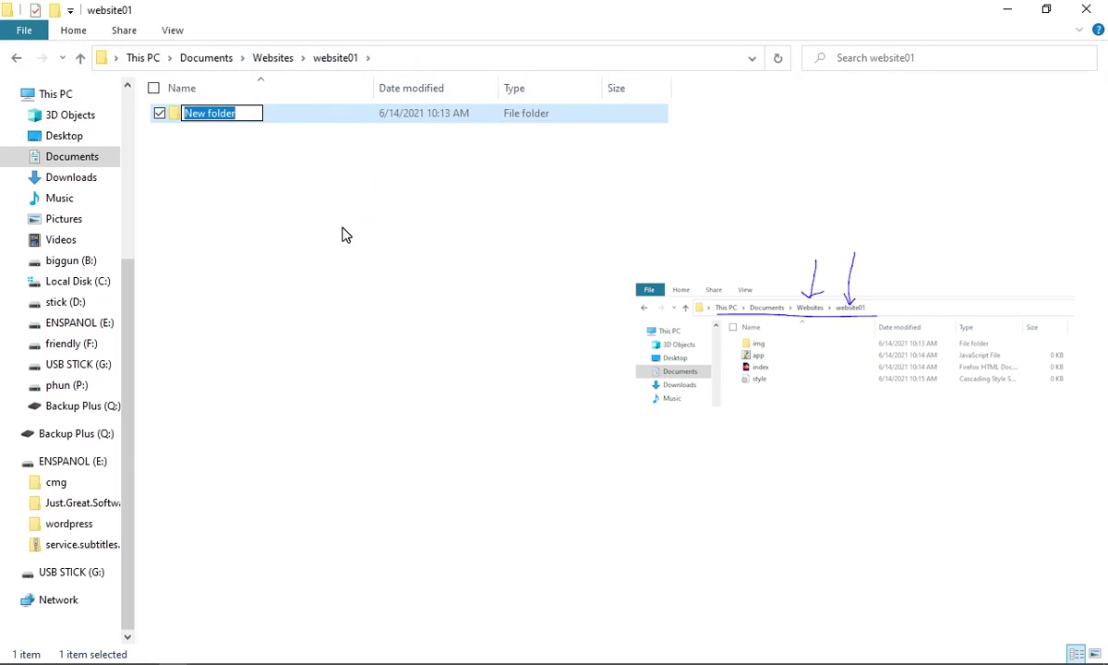
text(img)
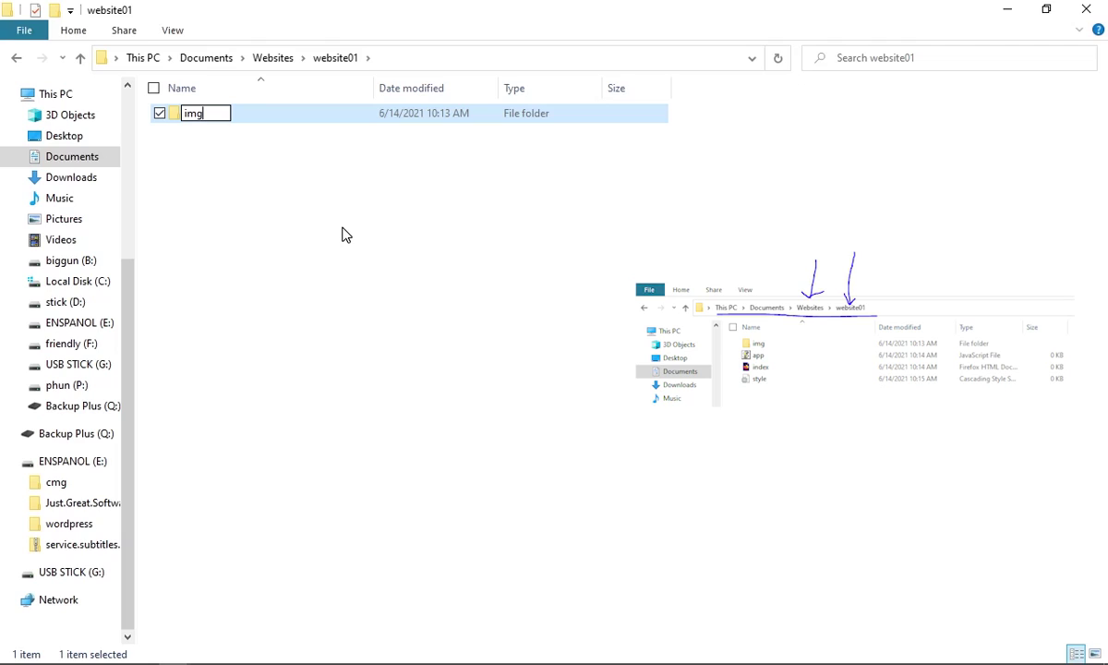
text(ages)
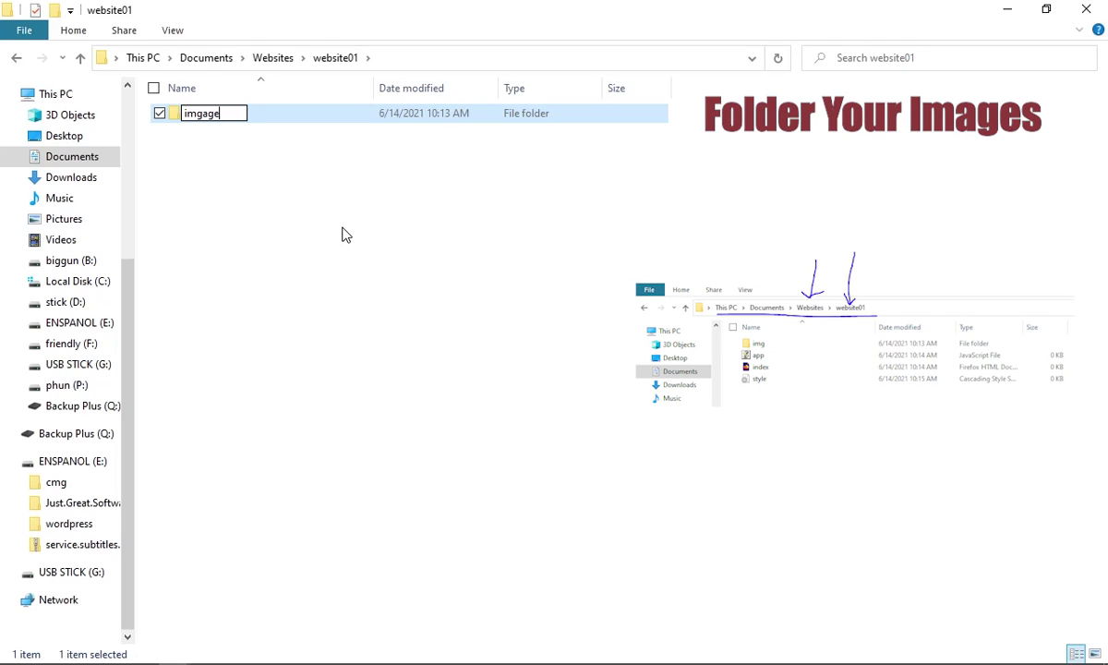
key(BackSpace)
key(BackSpace)
key(BackSpace)
key(BackSpace)
click(418, 204)
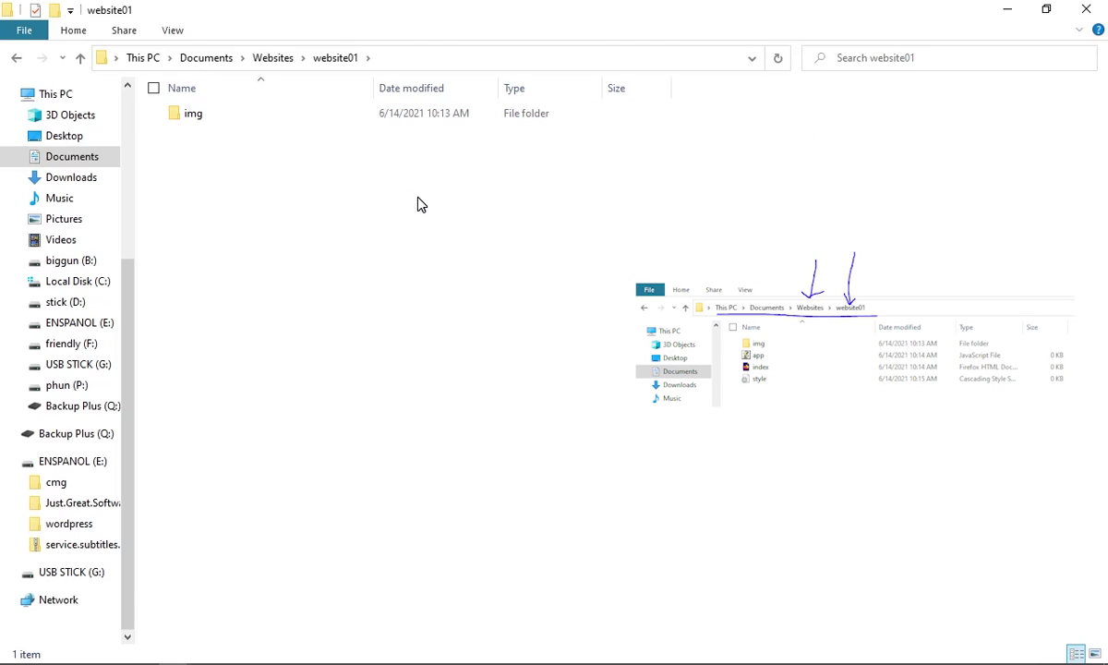
Create a new text document in website01 beside the img folder, keeping its default name.
right_click(244, 197)
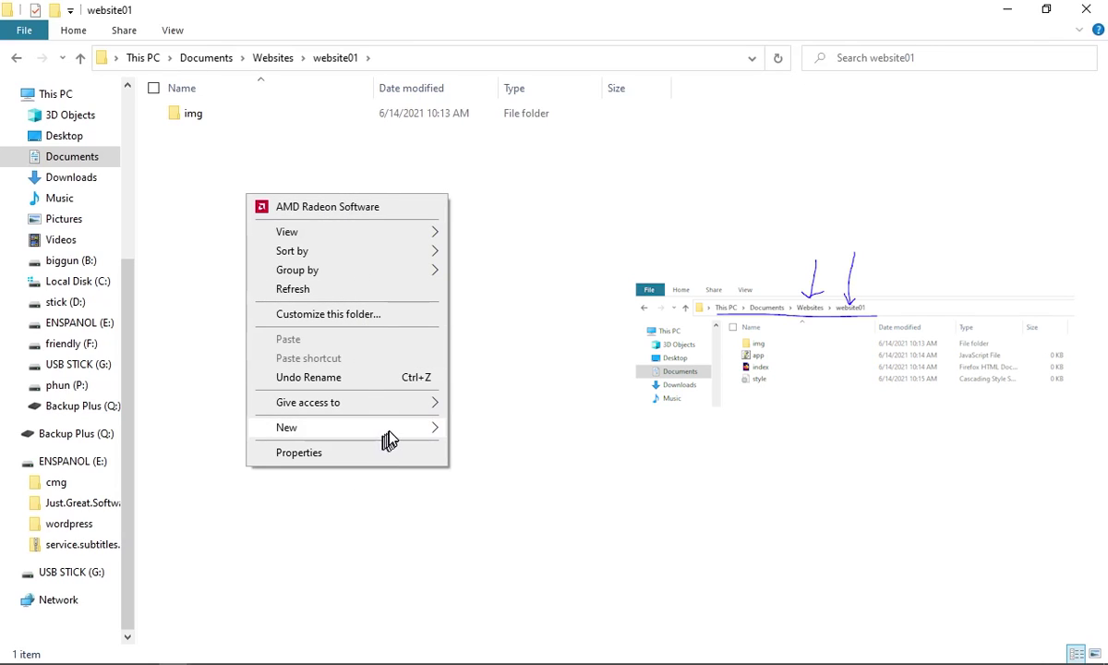
mouse_move(390, 430)
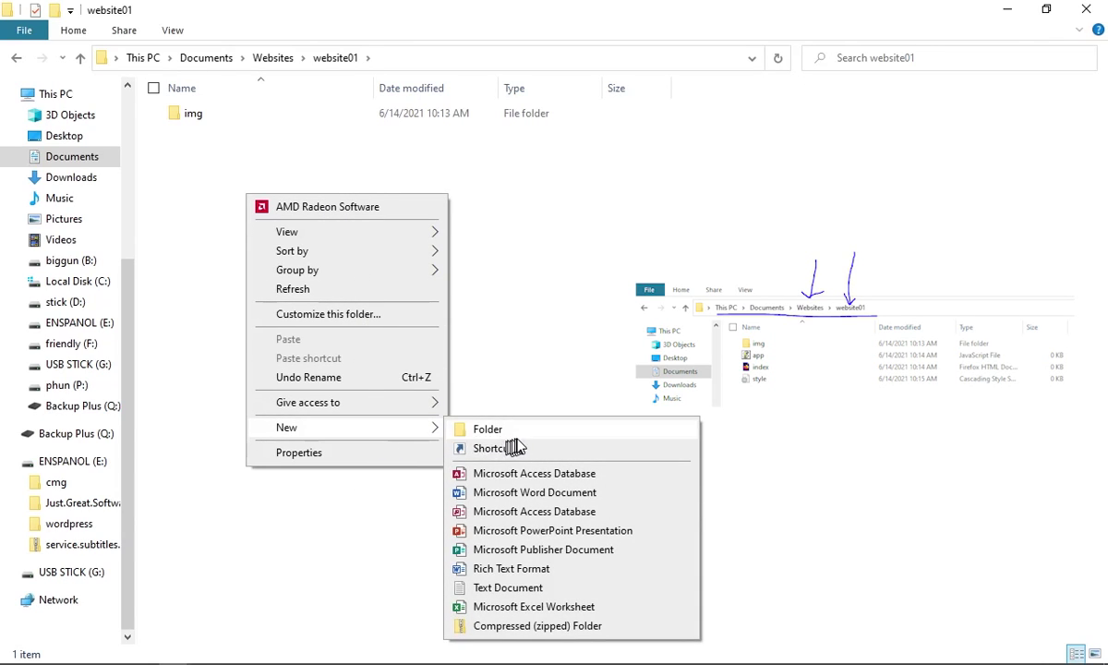
click(532, 590)
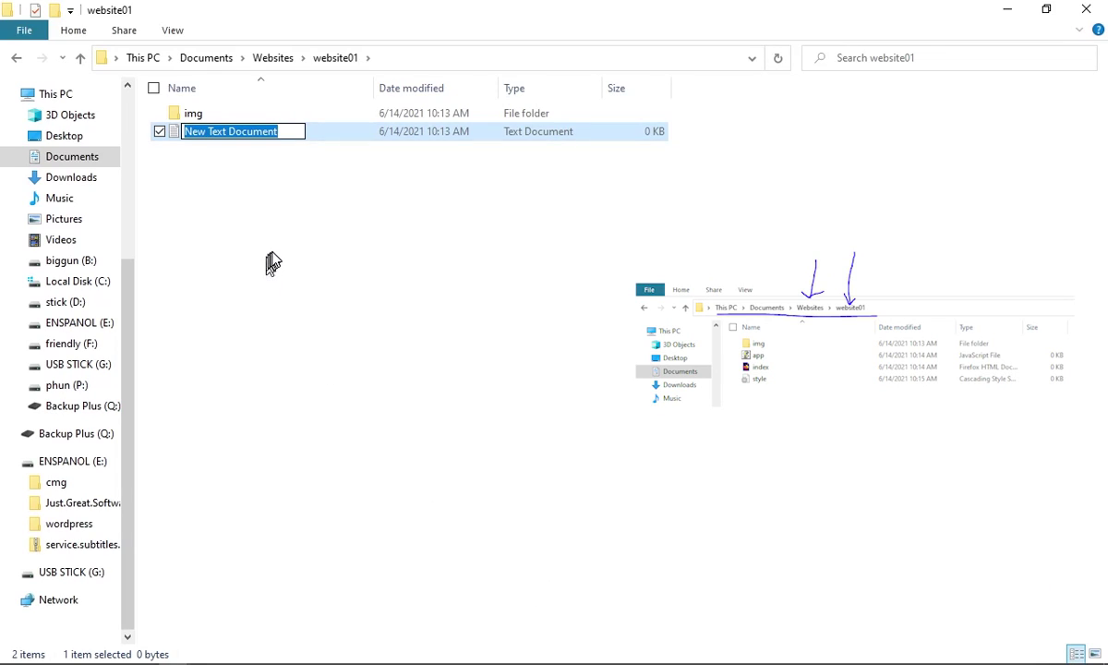
click(377, 383)
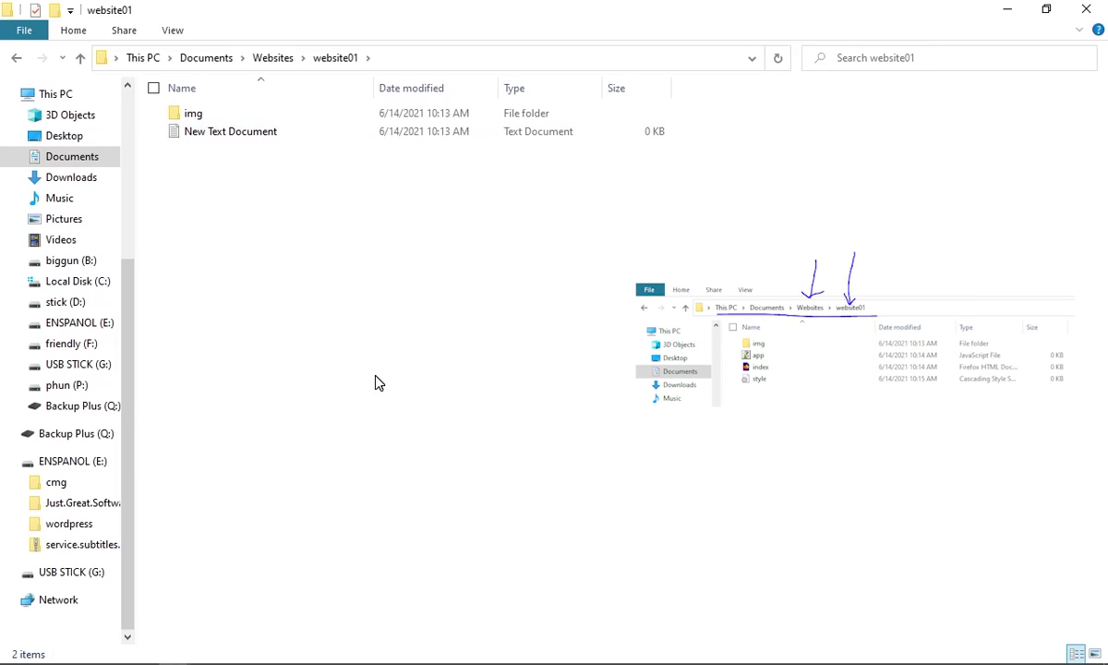
Open the new text document in Notepad and save it in website01 under the name index.html.
double_click(248, 137)
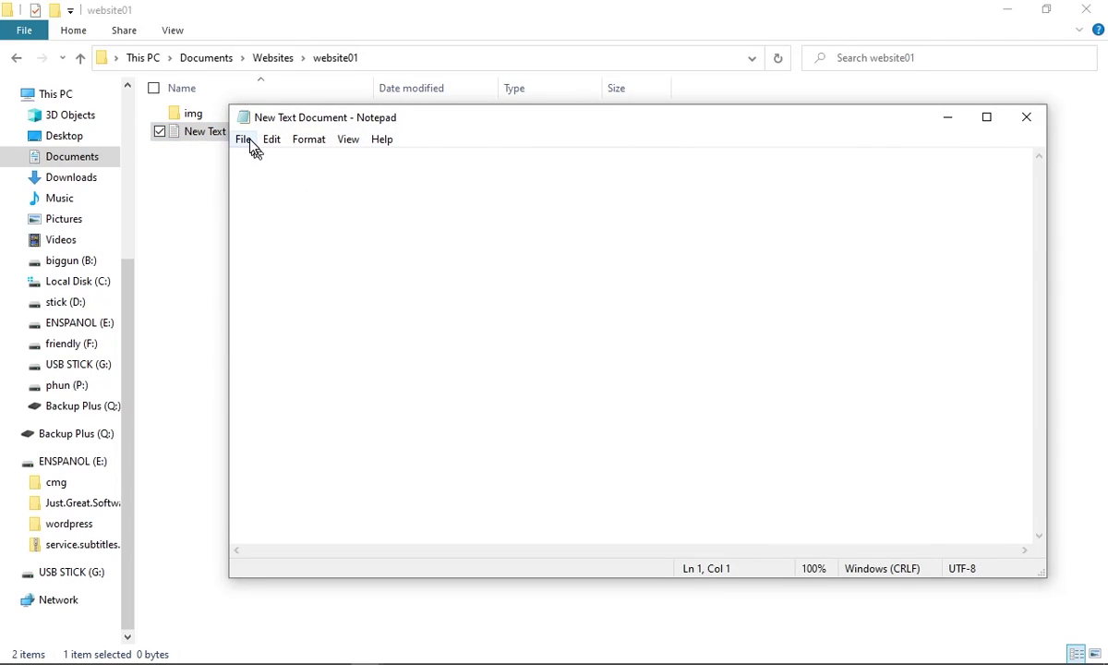
click(244, 141)
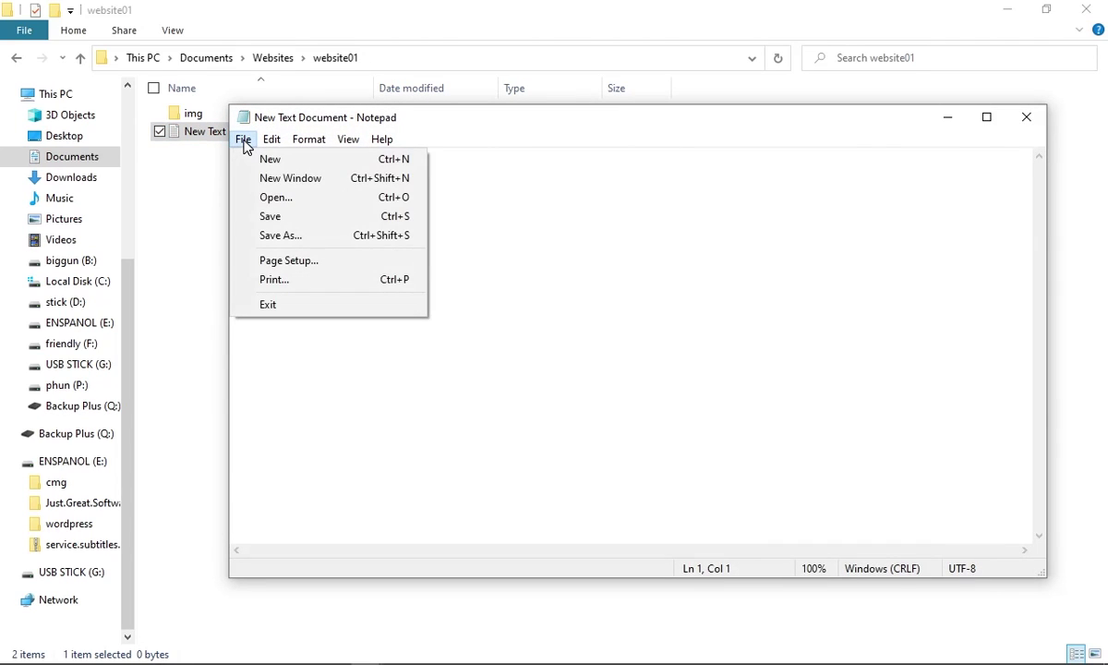
click(281, 236)
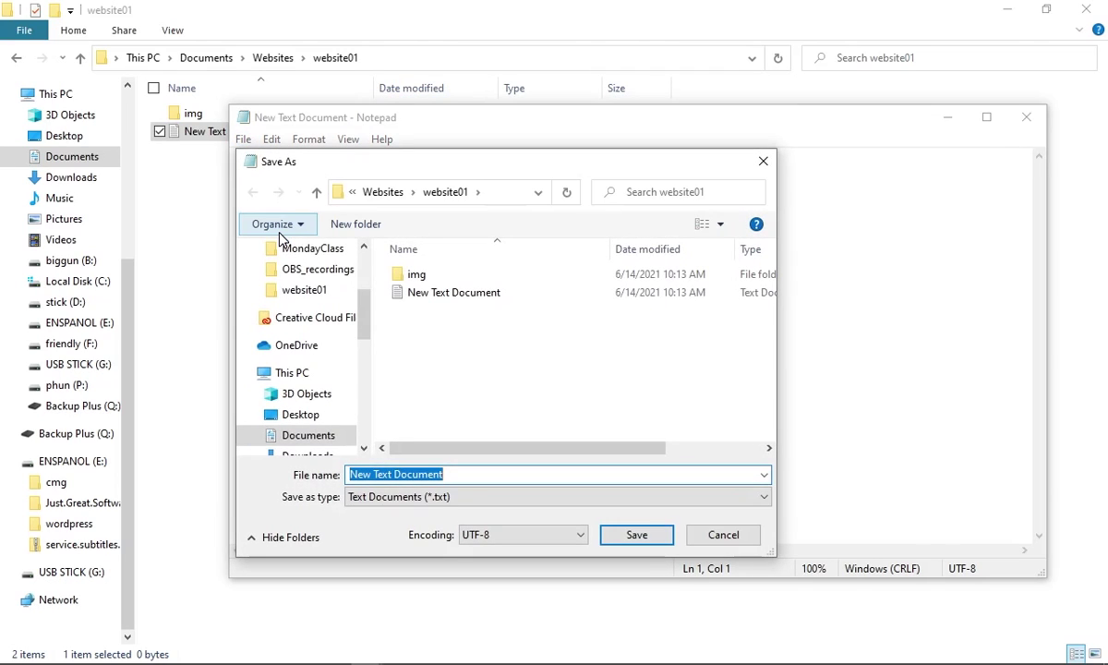
click(457, 477)
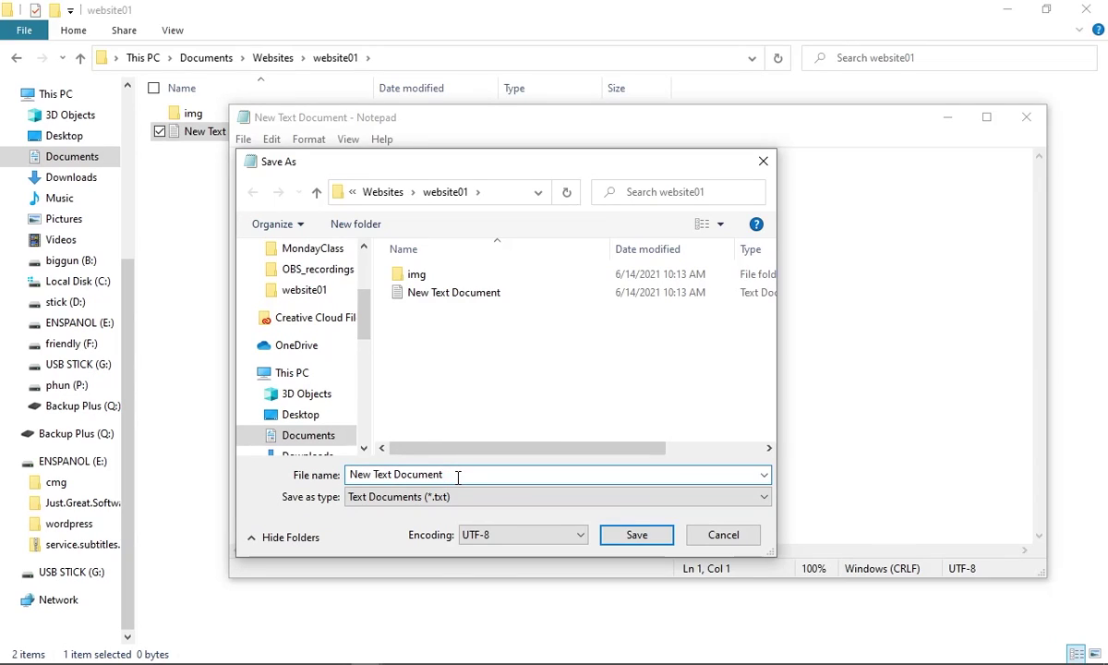
key(BackSpace)
key(BackSpace)
key(BackSpace)
key(BackSpace)
key(BackSpace)
key(BackSpace)
key(BackSpace)
key(BackSpace)
key(BackSpace)
key(BackSpace)
key(BackSpace)
key(BackSpace)
key(BackSpace)
key(BackSpace)
key(BackSpace)
key(BackSpace)
key(BackSpace)
text(index.html)
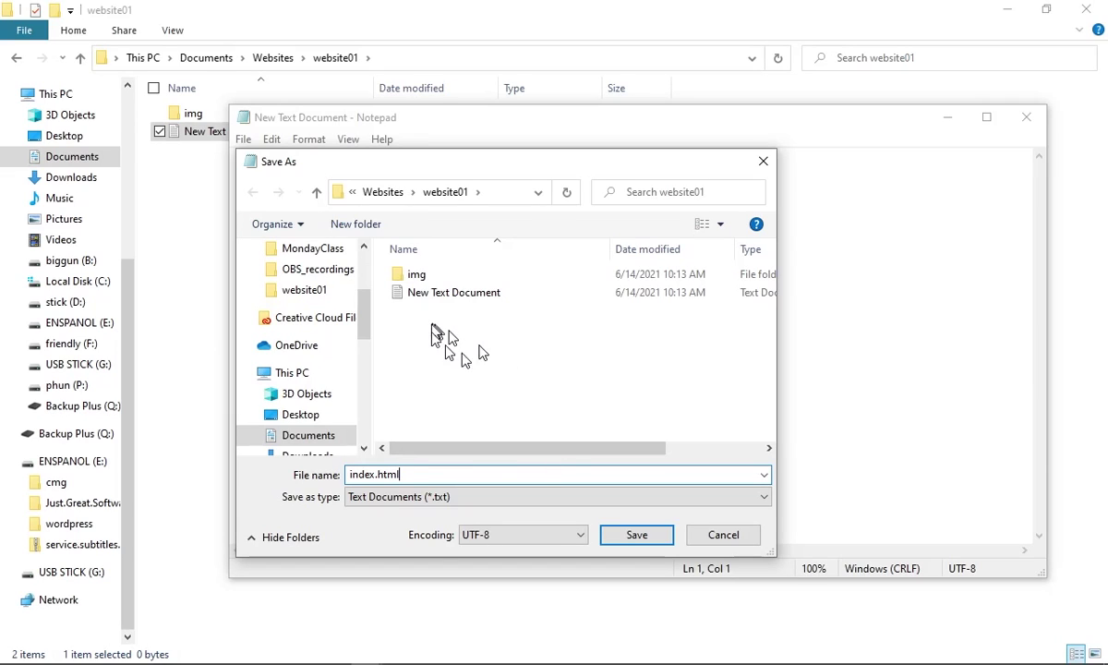
click(637, 536)
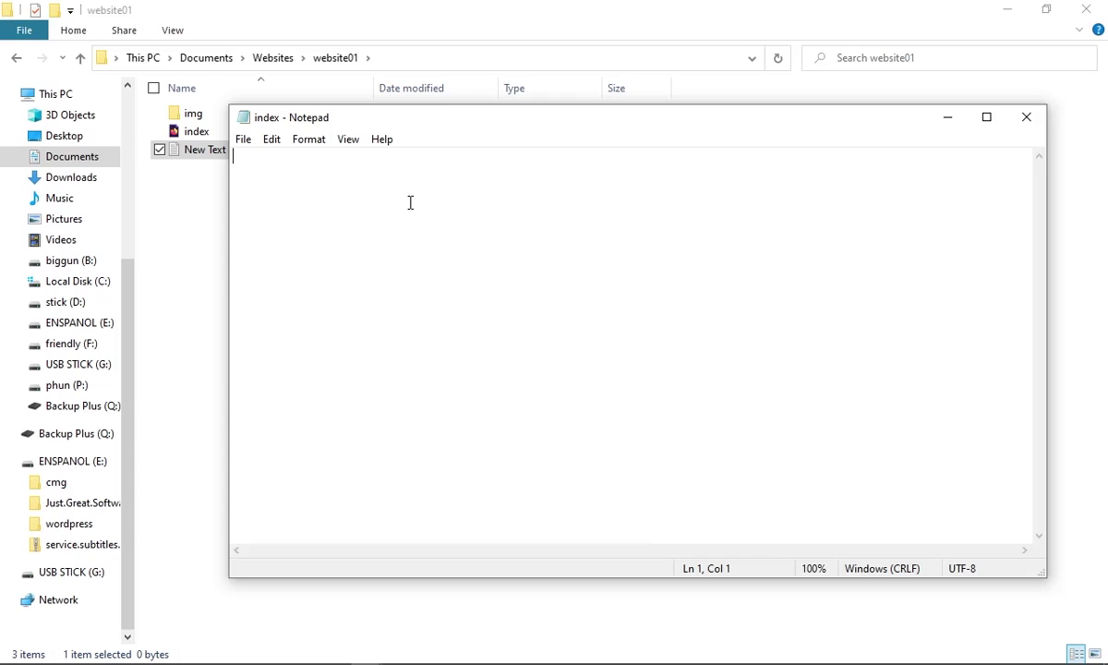
Save the empty Notepad document as a separate file named app.js in website01.
drag(349, 126, 461, 126)
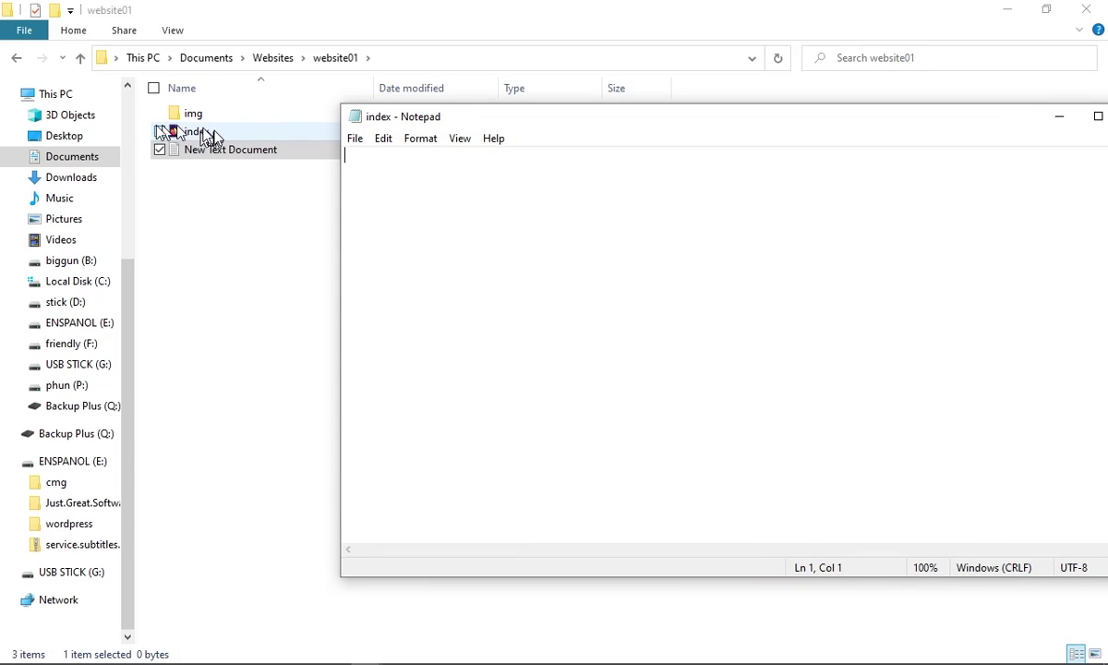
click(356, 141)
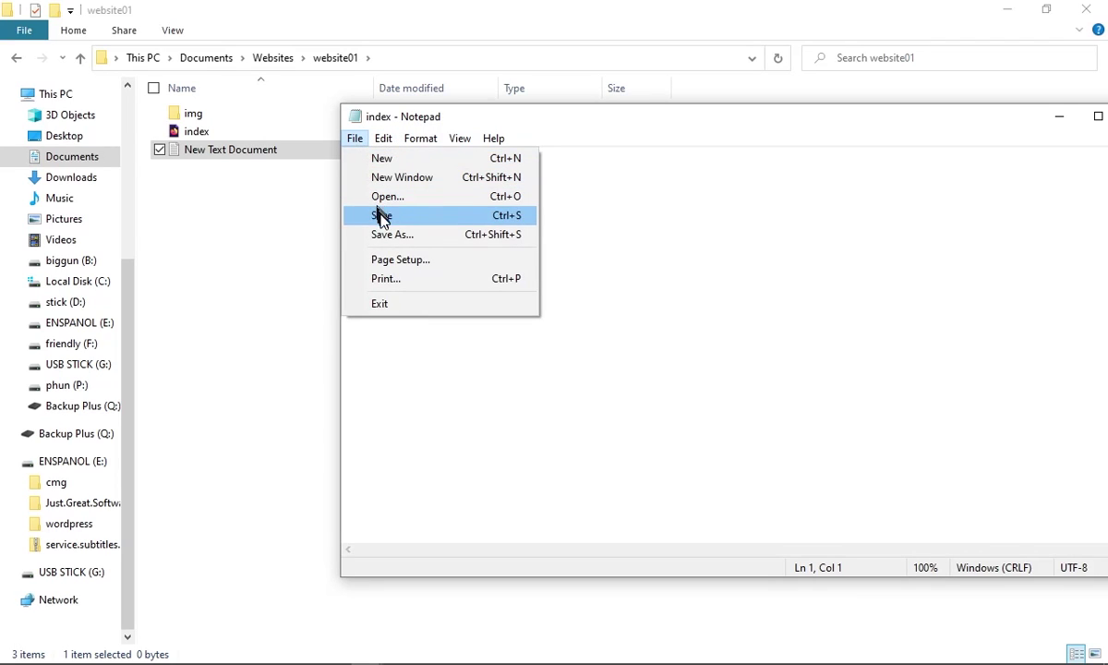
click(388, 235)
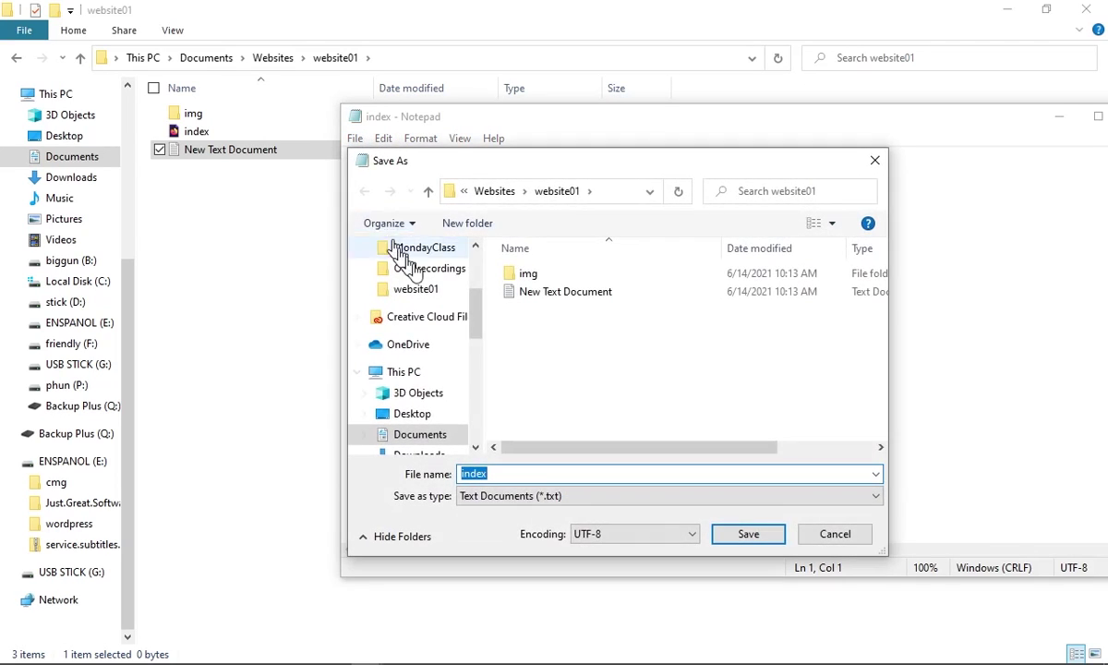
click(553, 477)
drag(553, 477, 464, 472)
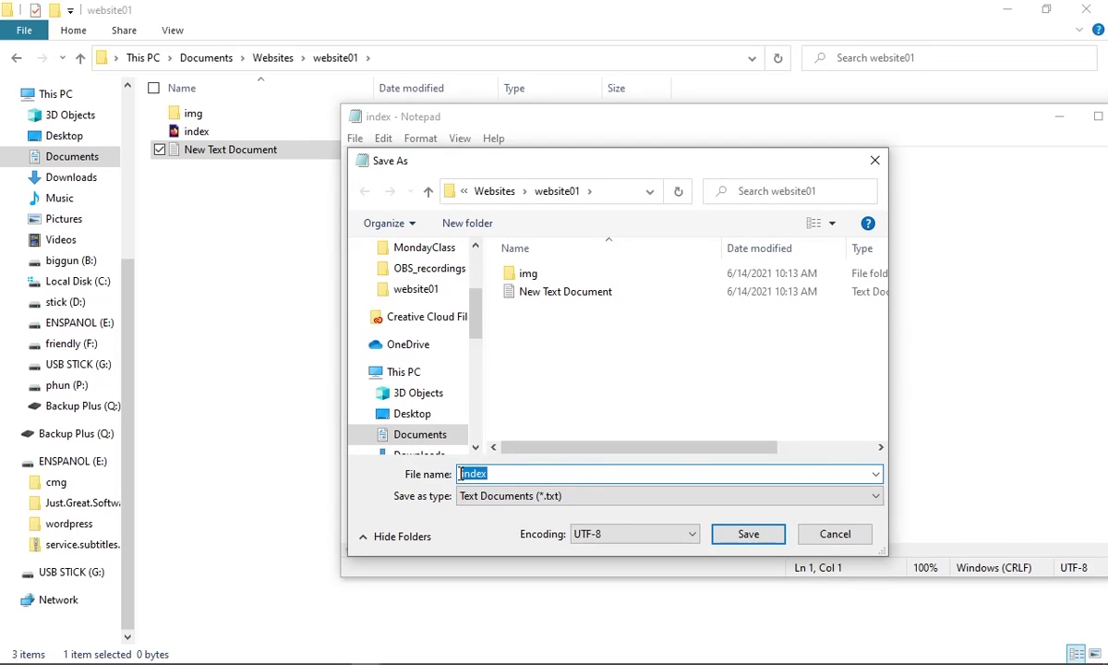
text(app.js)
click(750, 535)
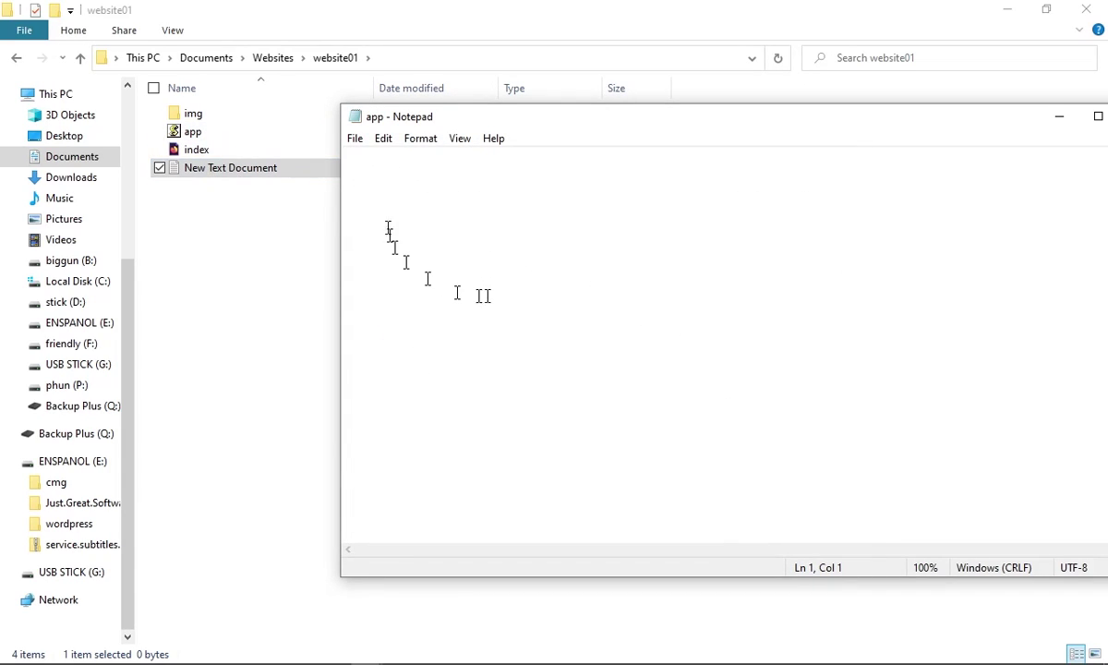
Save the empty Notepad document as another file named style.css in website01.
click(351, 145)
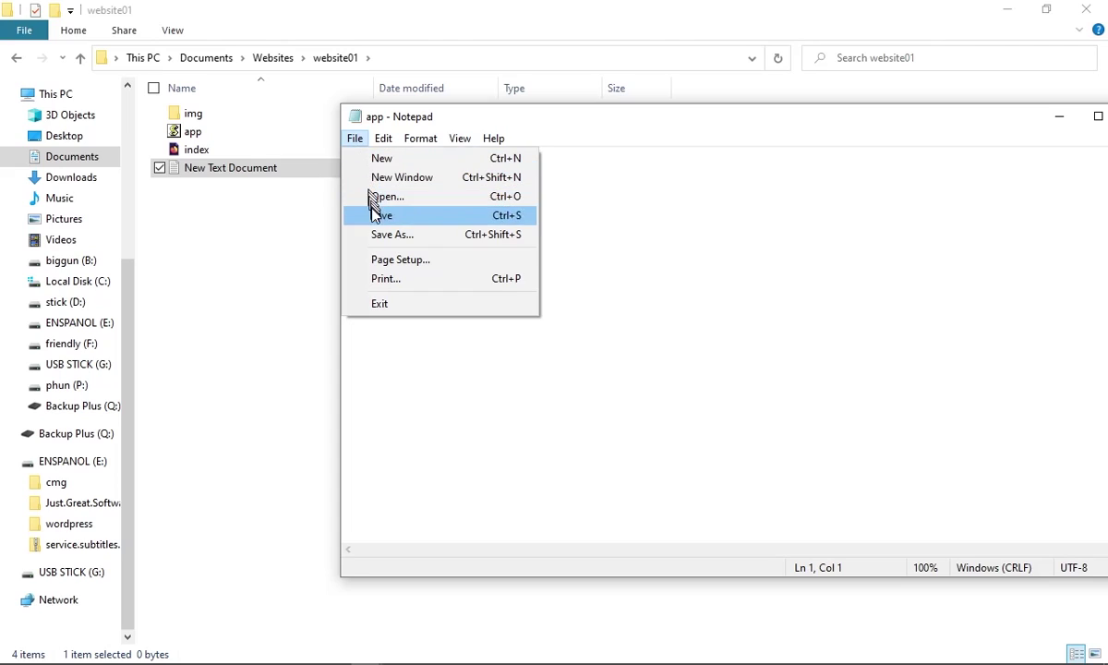
click(379, 234)
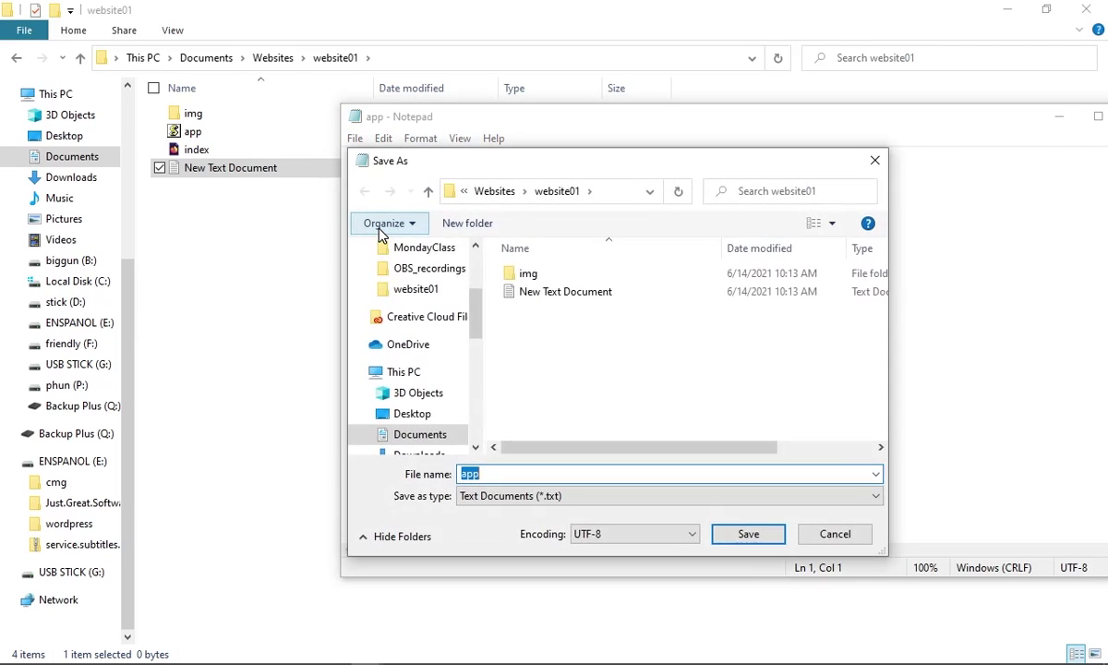
text(s)
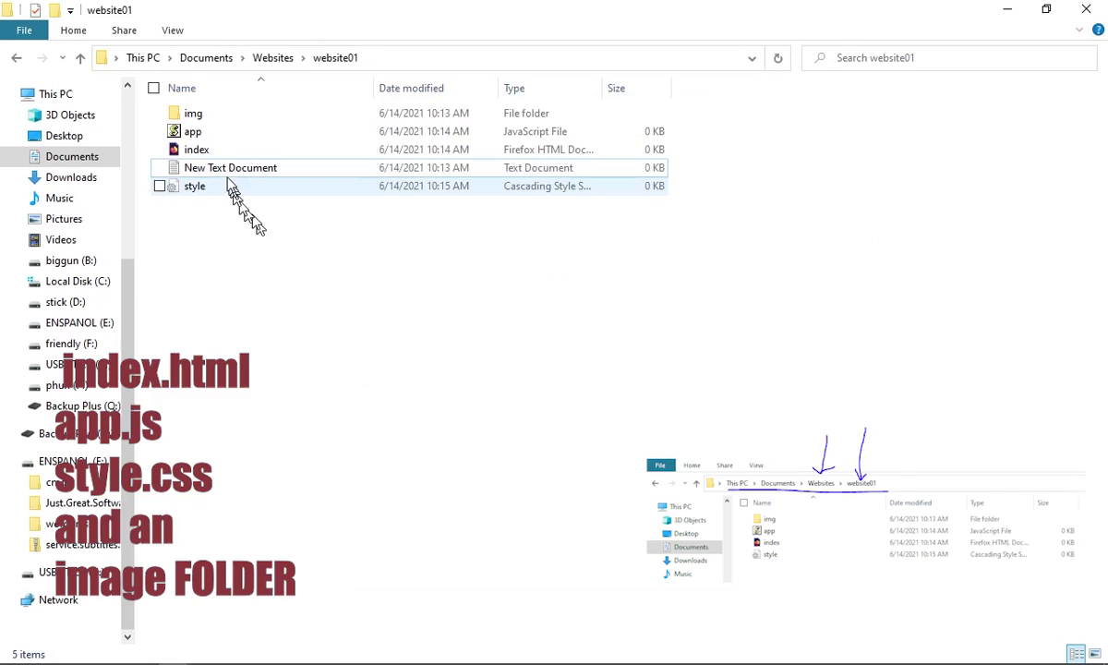
Delete the leftover New Text Document from the website01 folder.
click(159, 170)
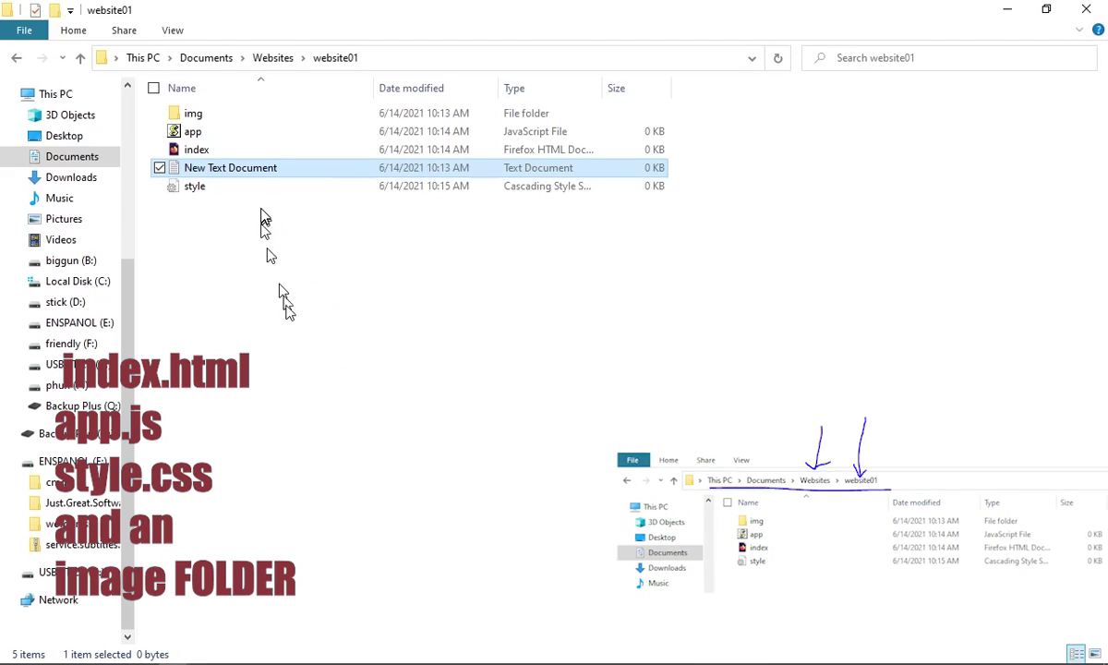
key(Delete)
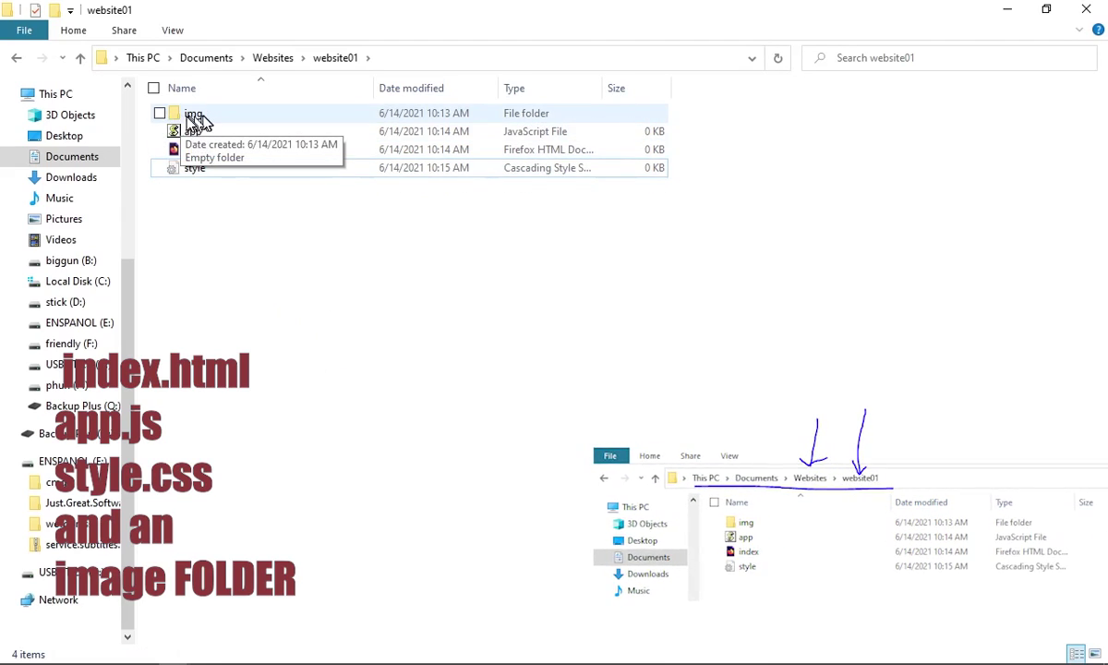
drag(653, 270, 228, 103)
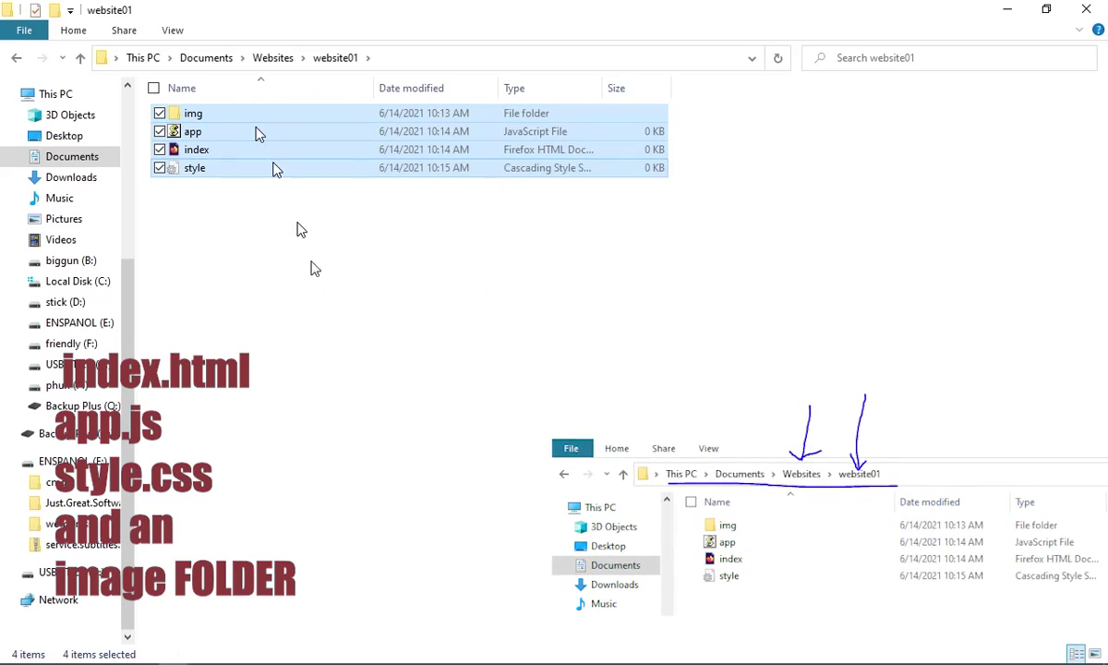
click(329, 360)
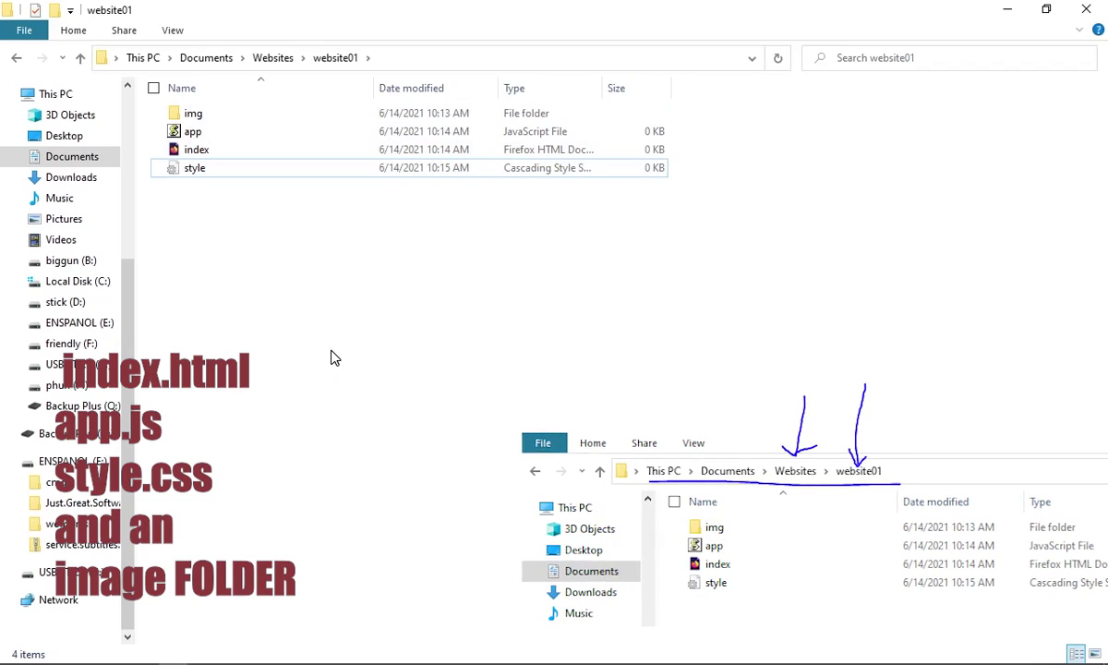
Go up to the Websites folder and duplicate the website01 folder there by copying and pasting it.
click(271, 61)
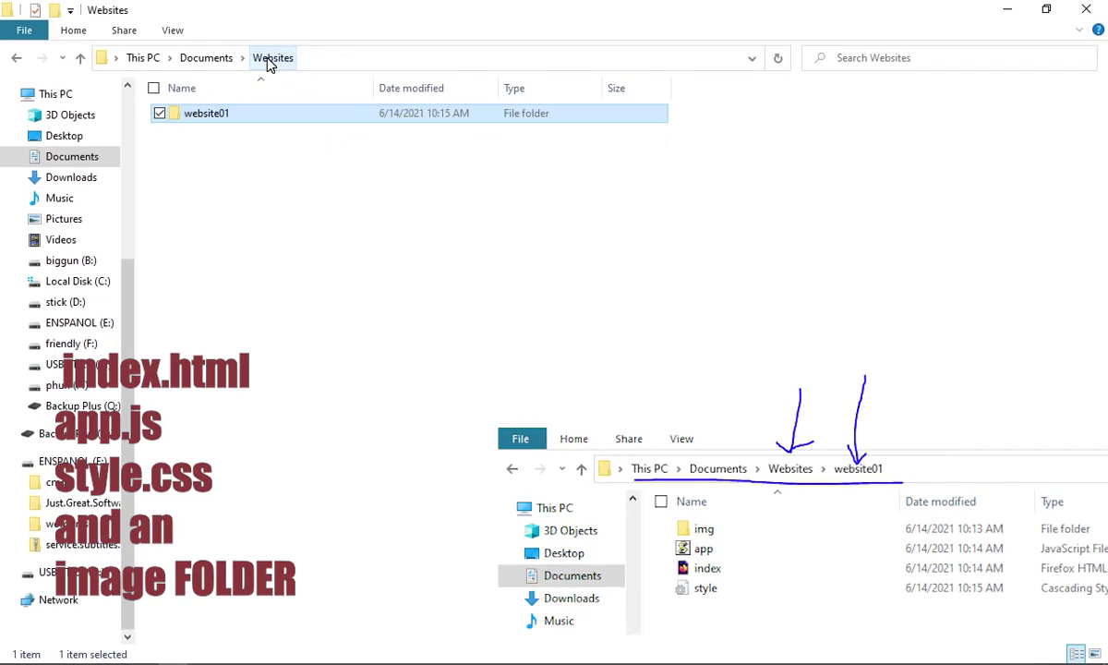
right_click(192, 111)
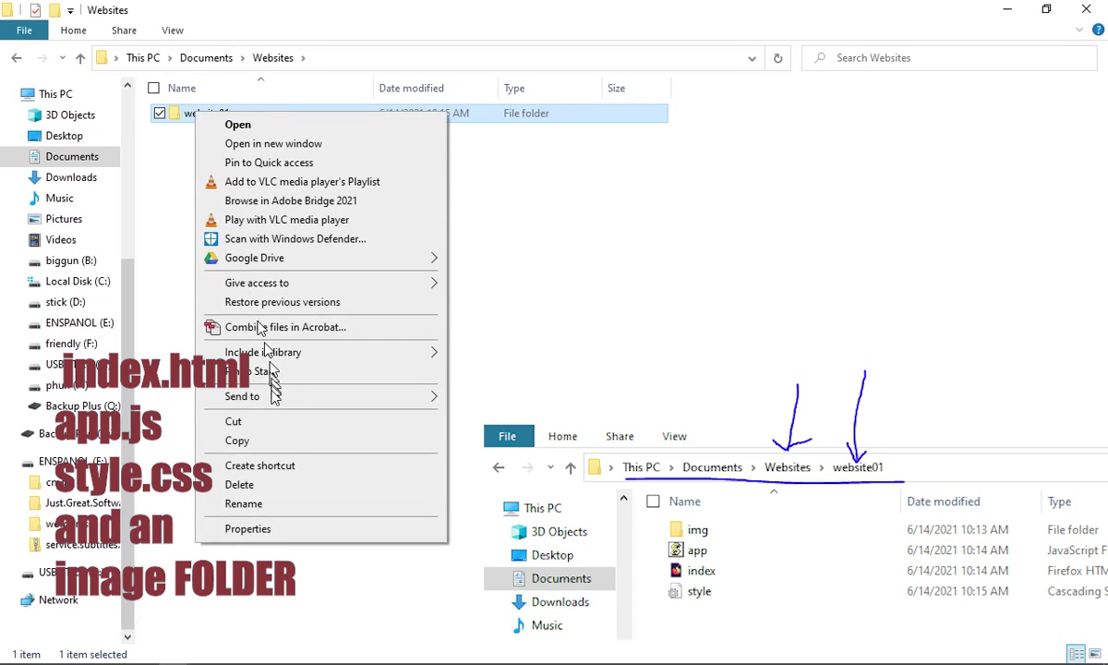
click(274, 433)
click(258, 296)
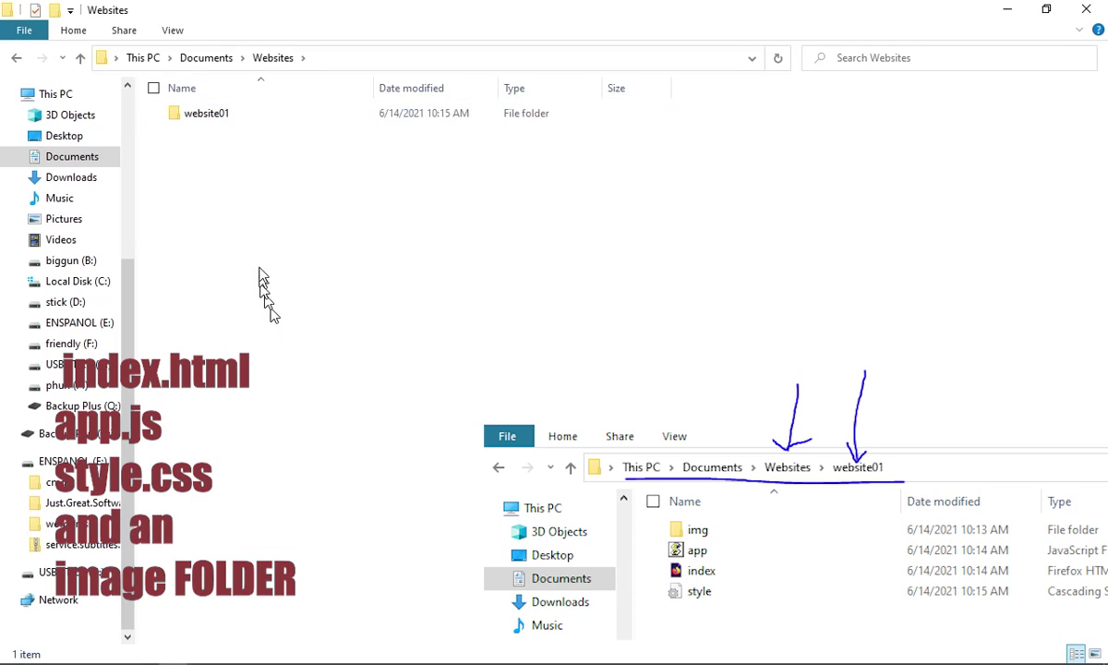
right_click(263, 249)
click(319, 389)
click(218, 173)
Rename the duplicated website01 folder as website02.
click(230, 132)
right_click(226, 124)
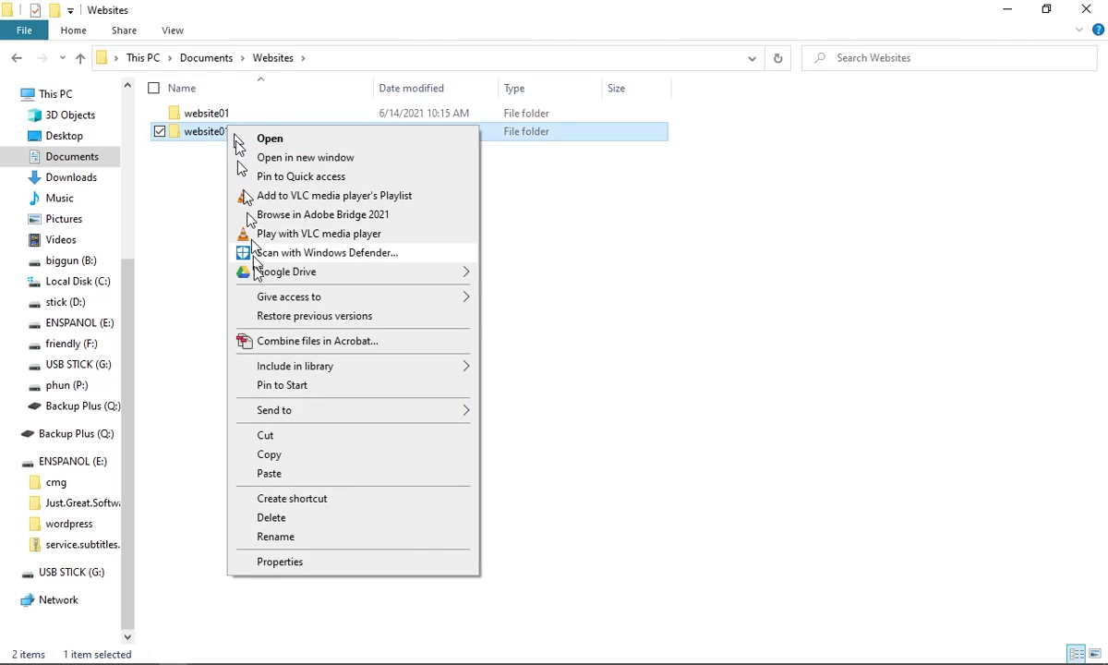
click(287, 539)
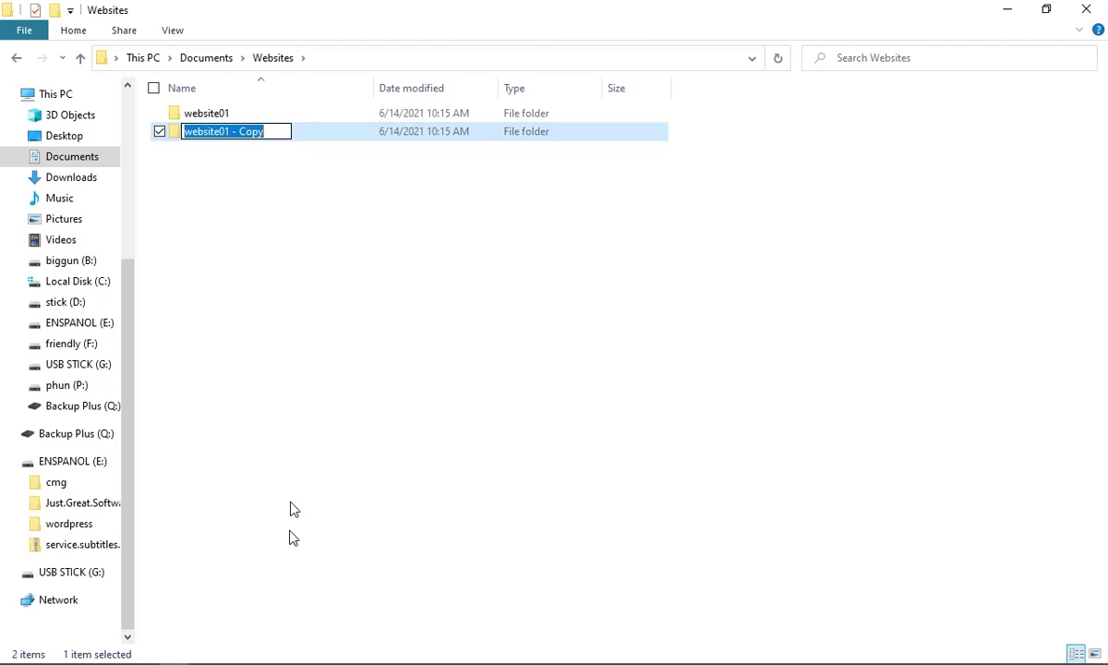
click(274, 130)
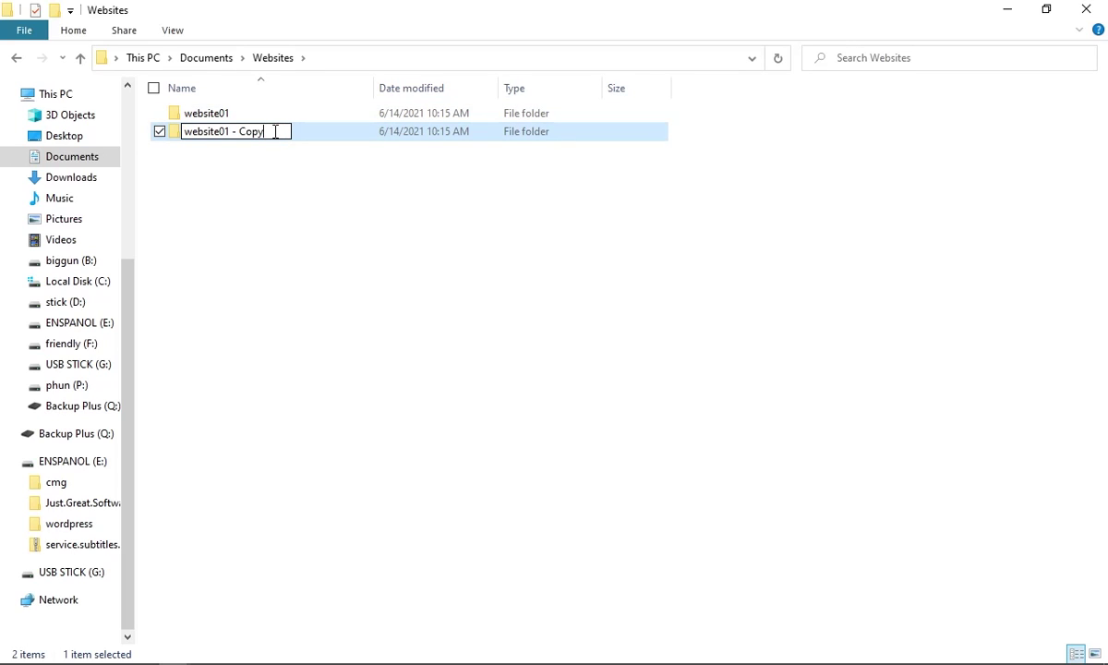
key(BackSpace)
key(BackSpace)
key(BackSpace)
key(BackSpace)
key(BackSpace)
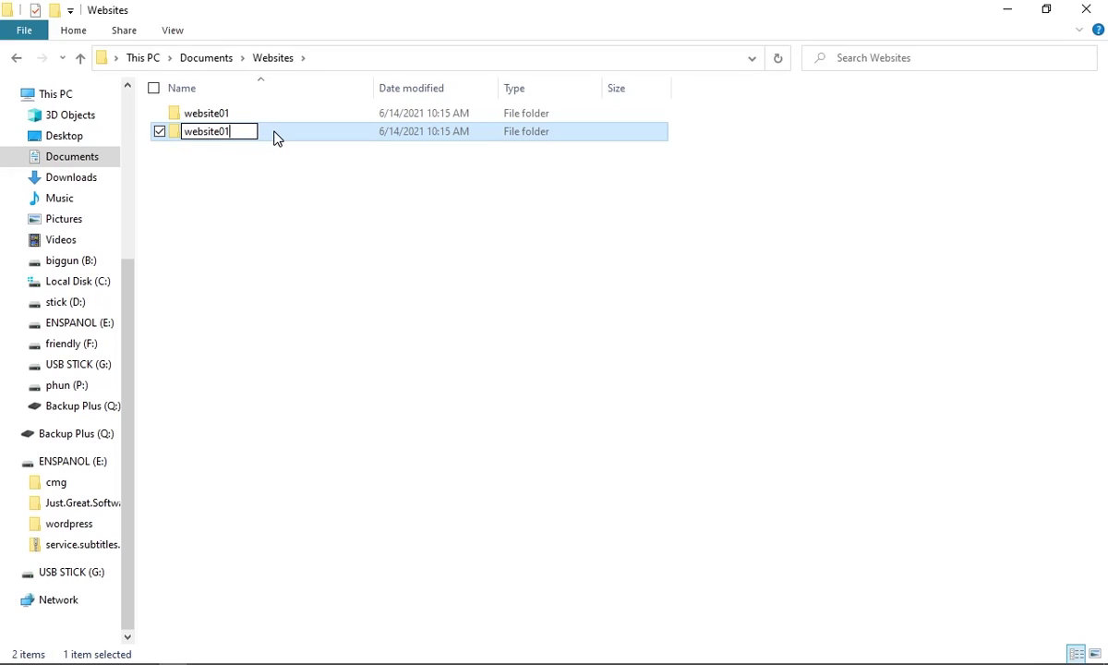
key(BackSpace)
text(2)
click(240, 190)
Paste another copy of the website01 folder into Websites.
right_click(238, 190)
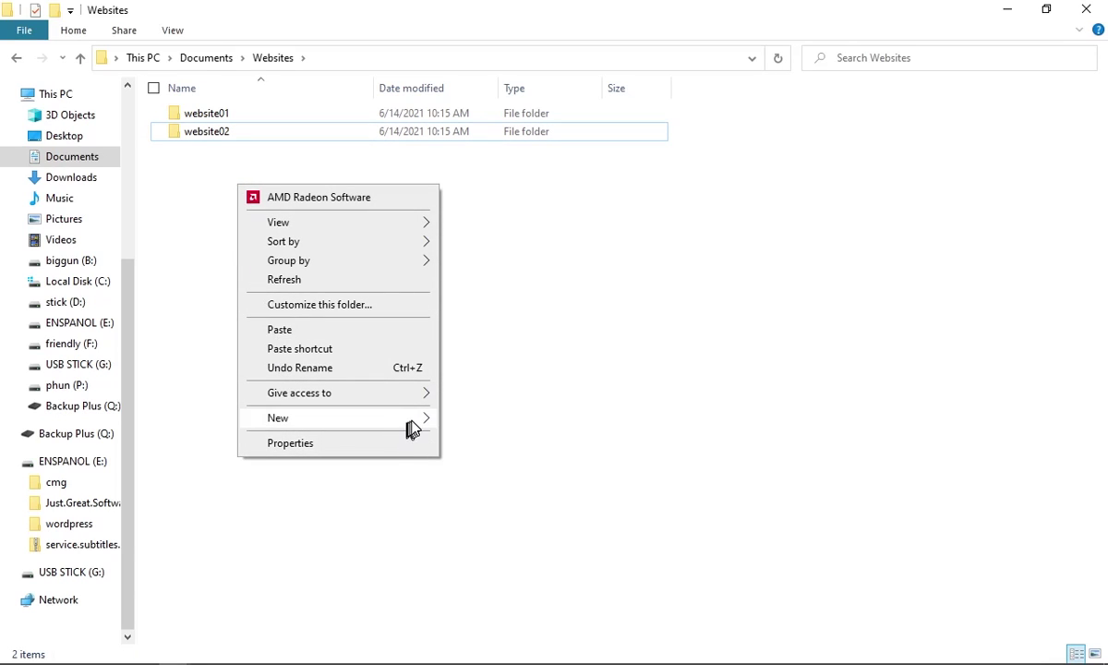
mouse_move(412, 424)
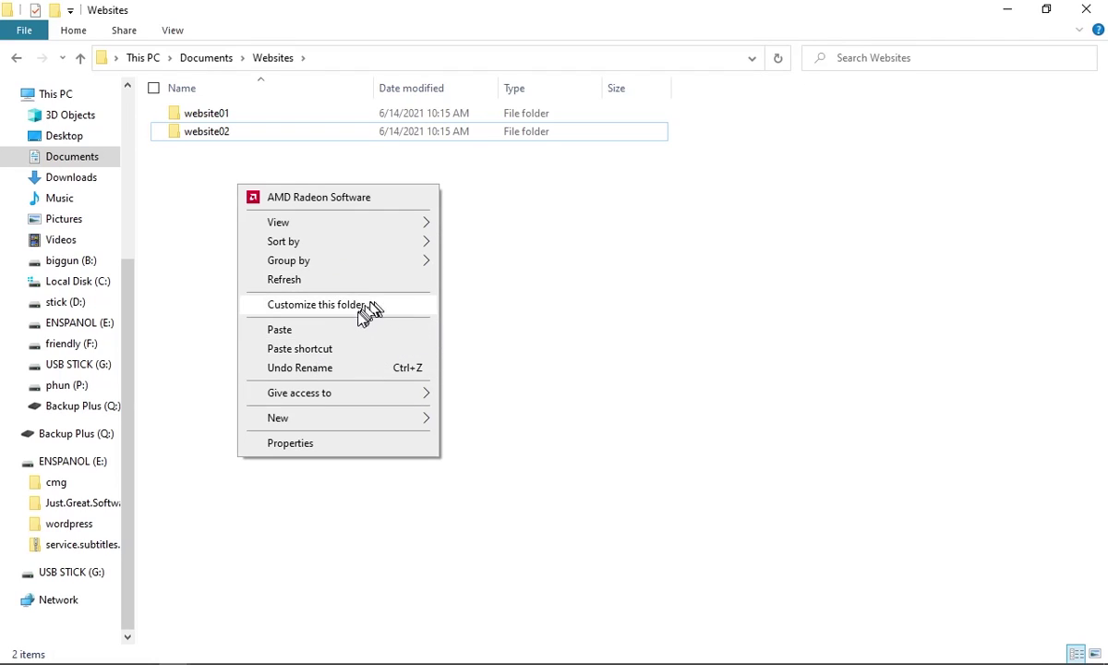
click(307, 335)
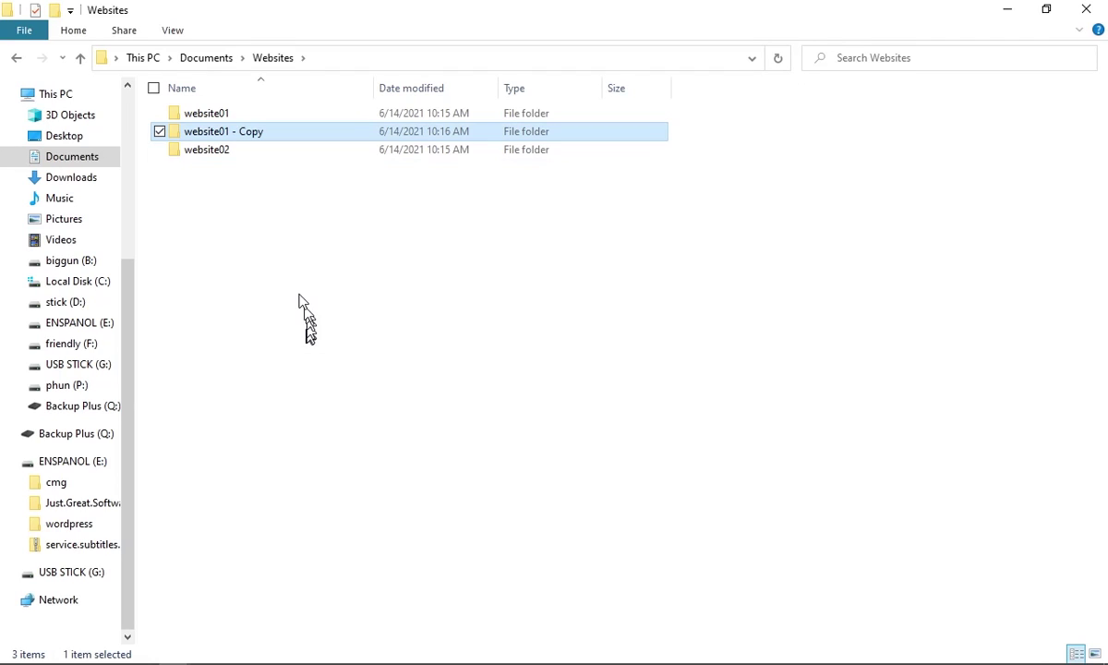
Rename the new copy of the website01 folder as website03.
click(248, 132)
right_click(248, 131)
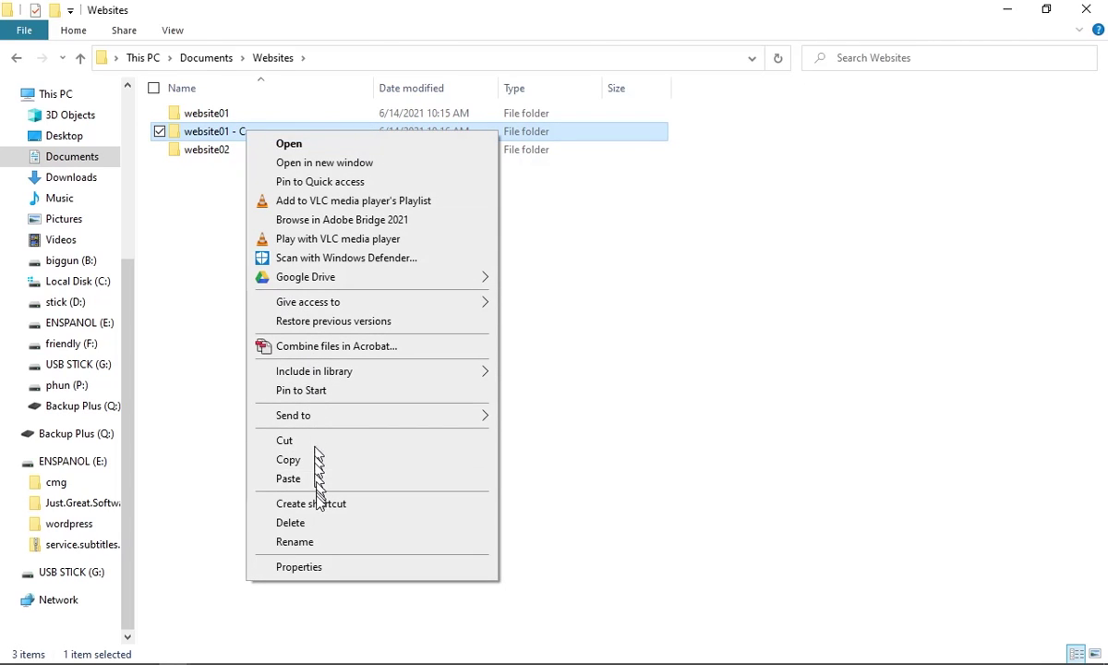
click(303, 543)
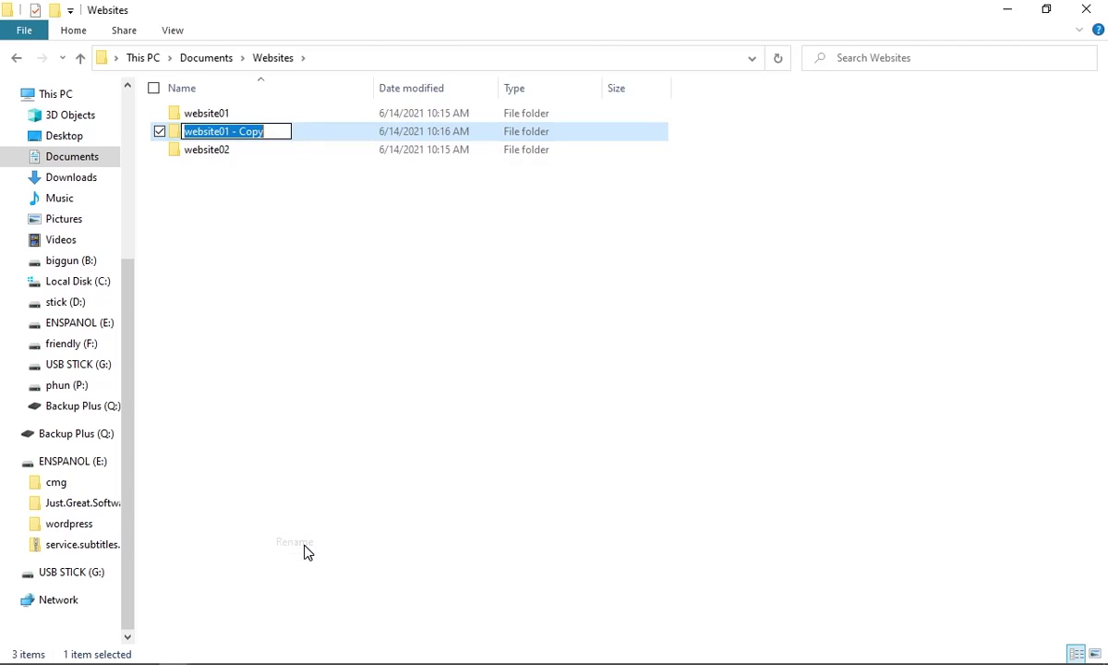
click(276, 133)
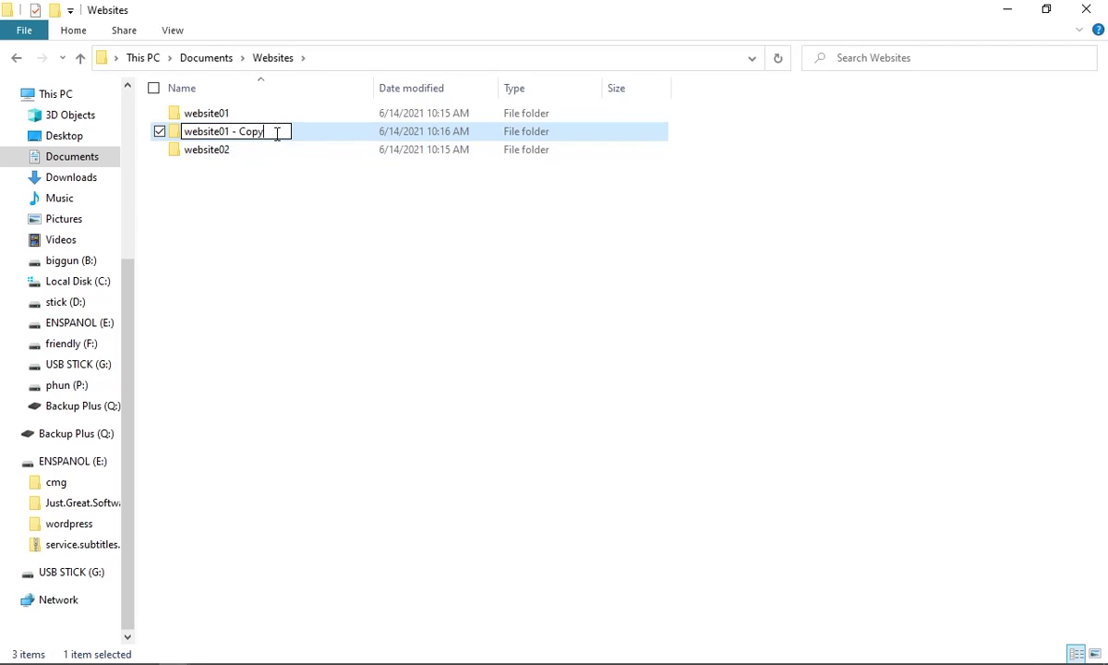
key(BackSpace)
key(BackSpace)
key(BackSpace)
key(BackSpace)
key(BackSpace)
key(BackSpace)
key(BackSpace)
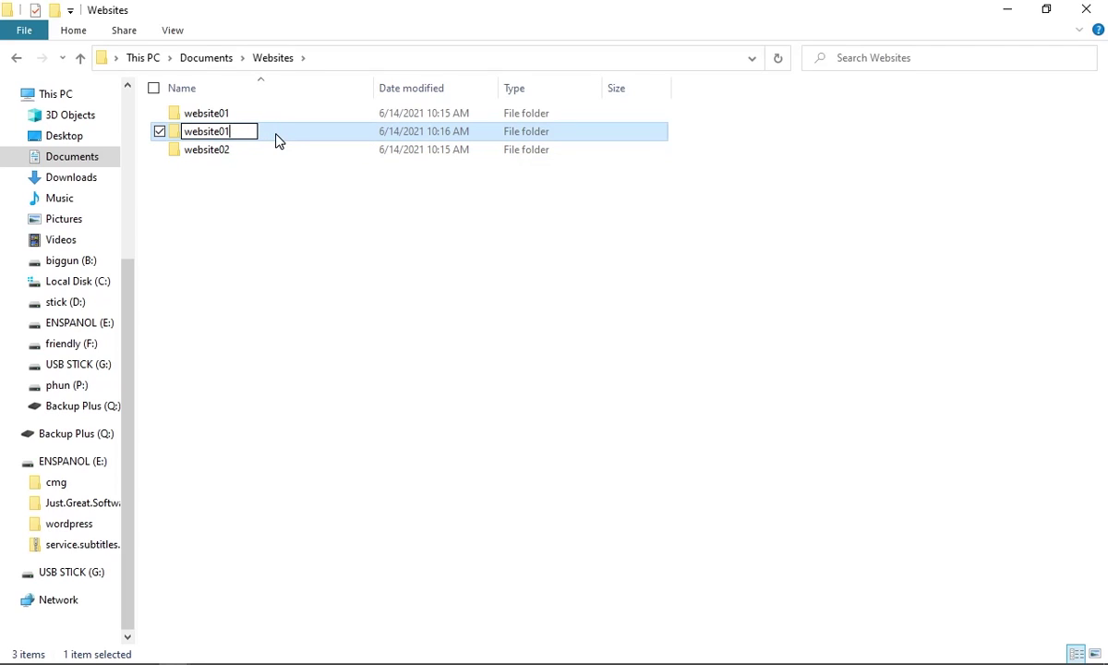
key(BackSpace)
text(3)
click(351, 252)
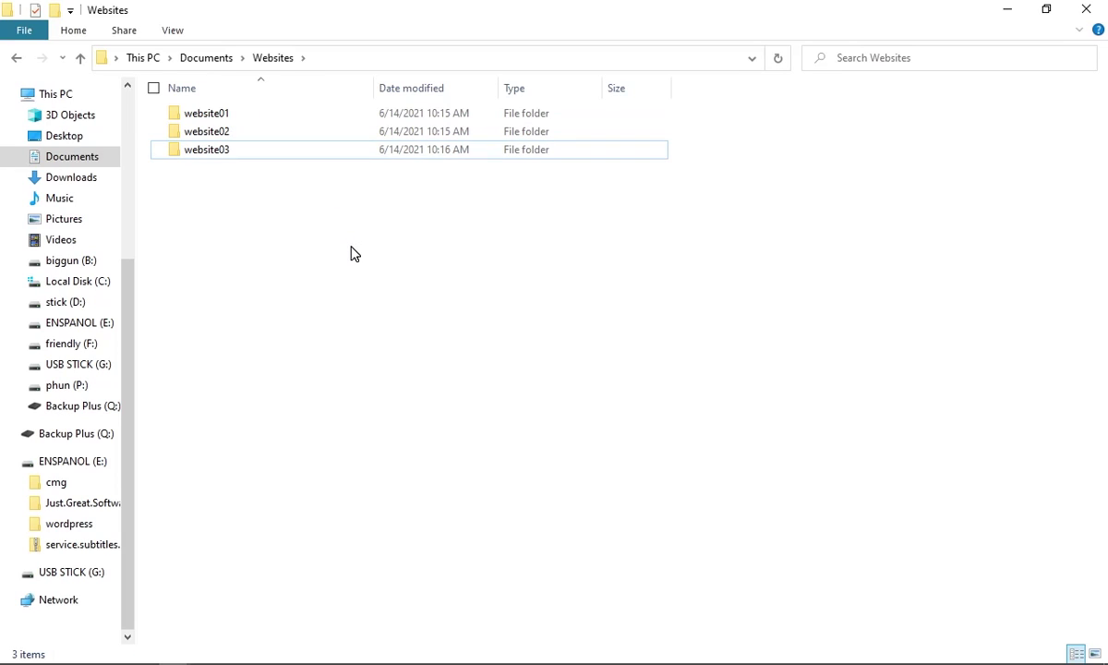
Check the contents of the website02 and website03 folders and return to the Websites folder.
double_click(223, 131)
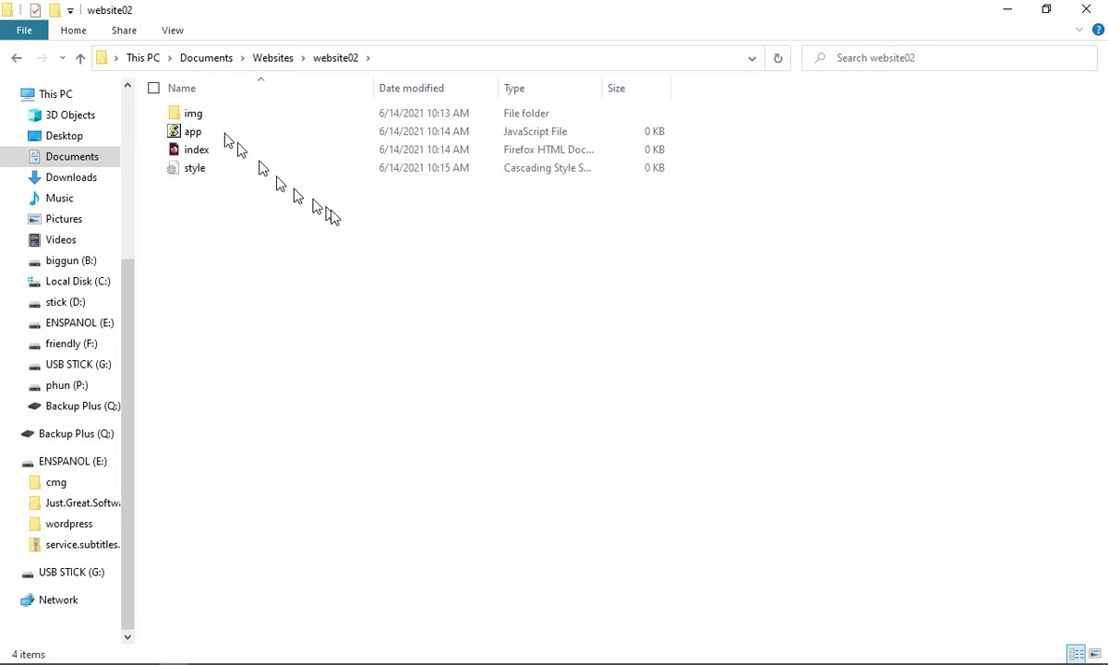
click(273, 57)
double_click(209, 153)
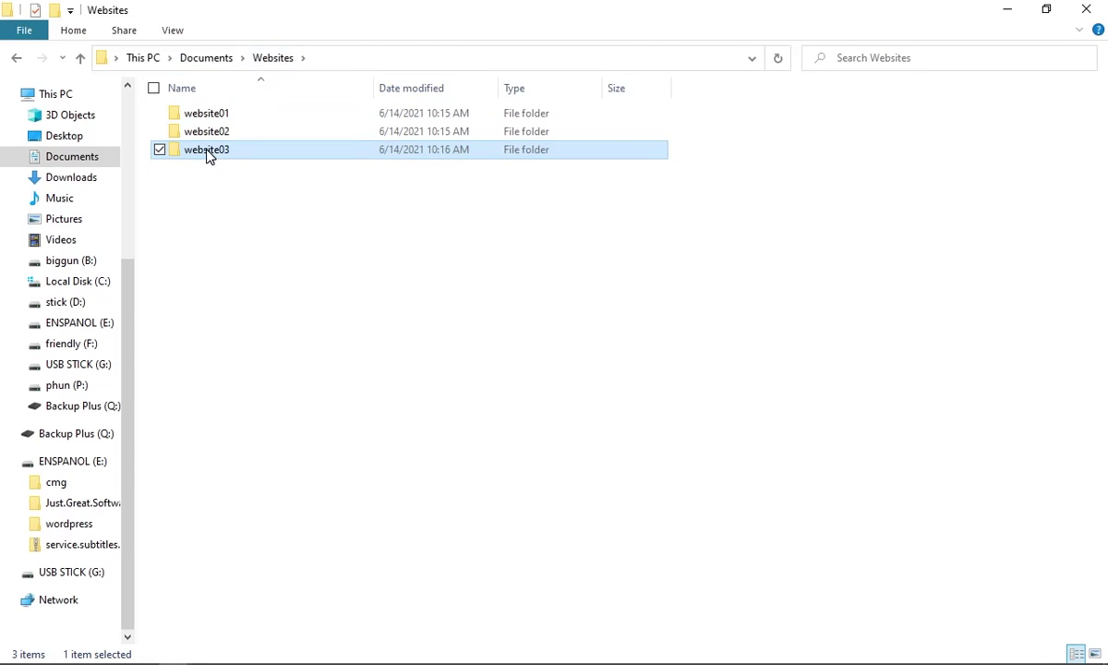
click(265, 58)
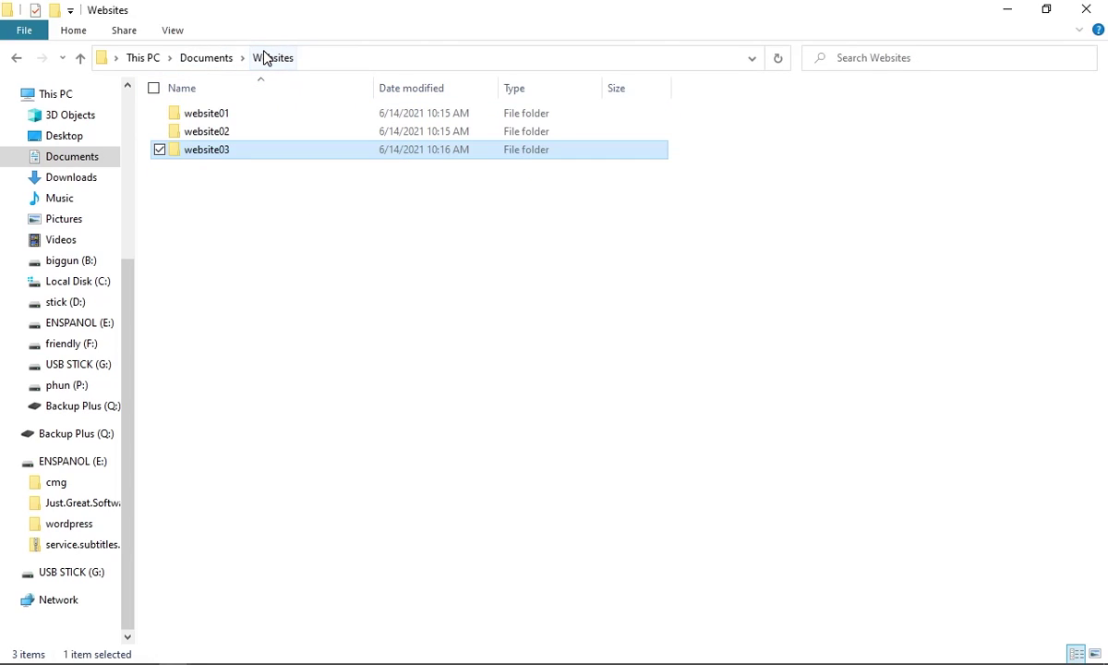
click(276, 259)
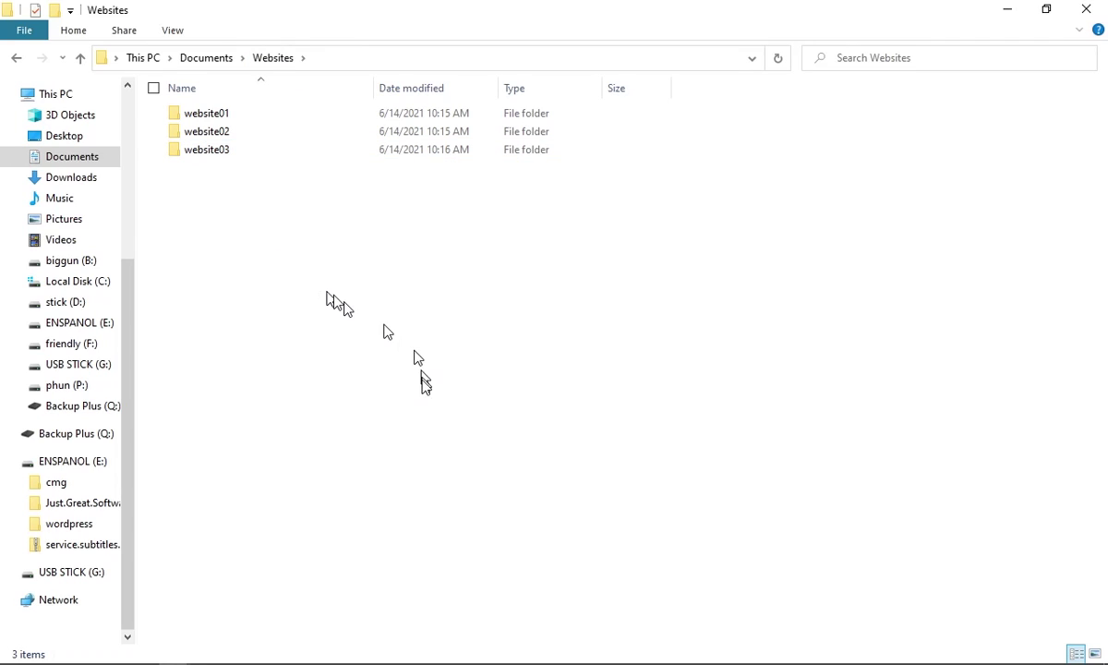